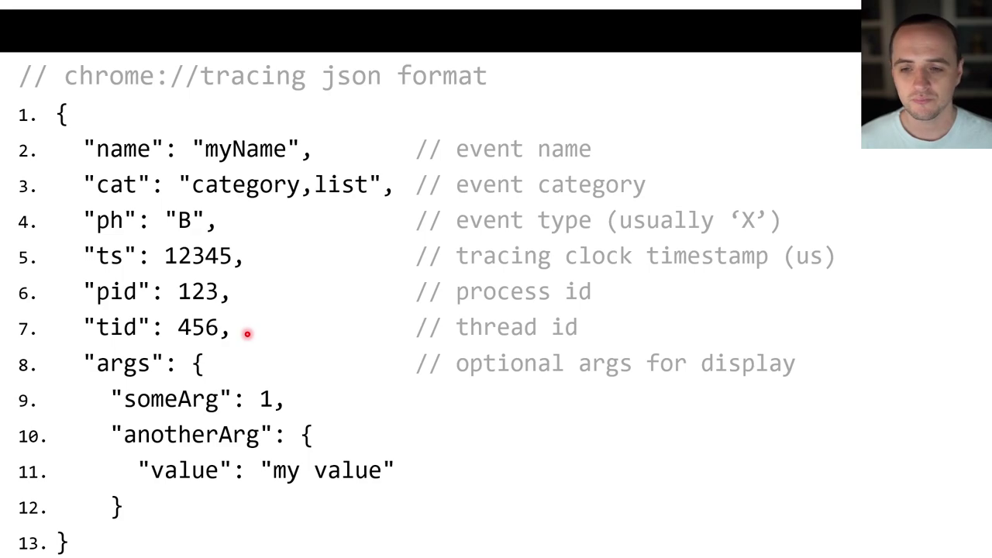
{"action": "key", "text": "Right"}
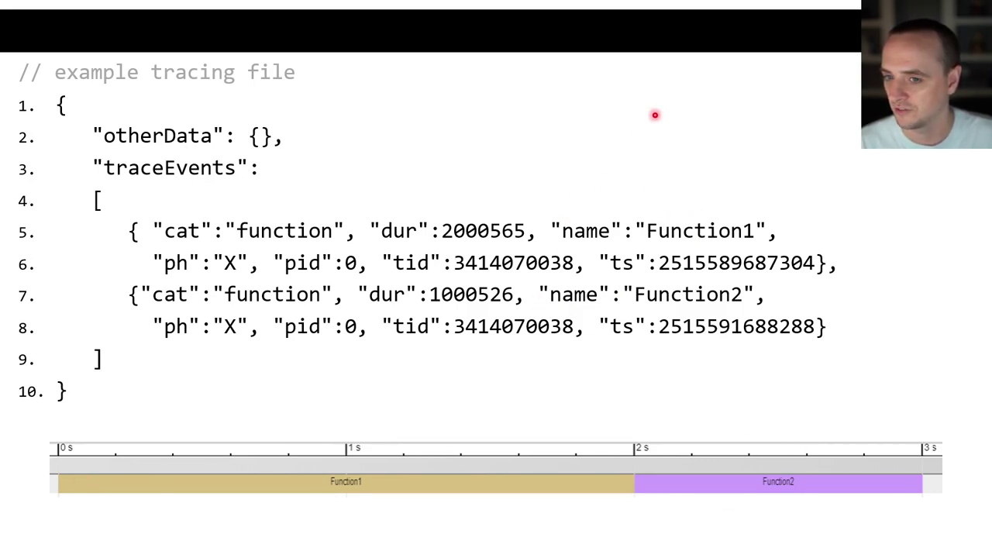
{"action": "key", "text": "Right"}
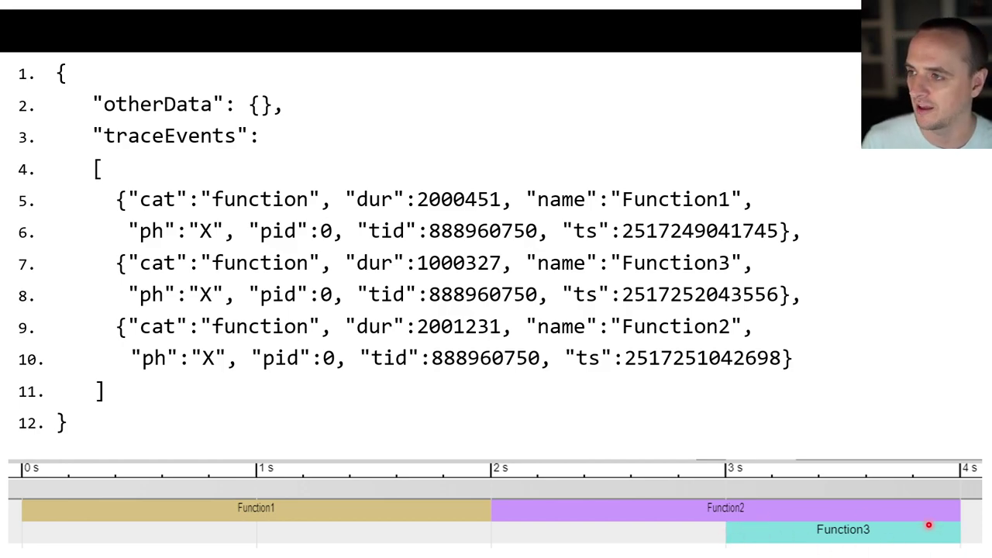
{"action": "key", "text": "Right"}
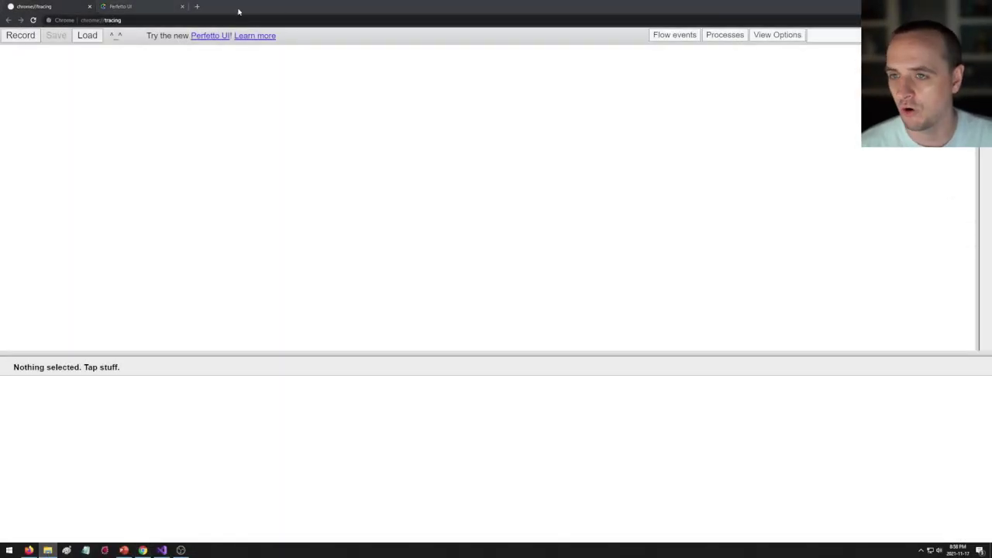
- Load the results_1.json trace file into the chrome://tracing viewer
{"action": "left_click", "coordinate": [101, 20]}
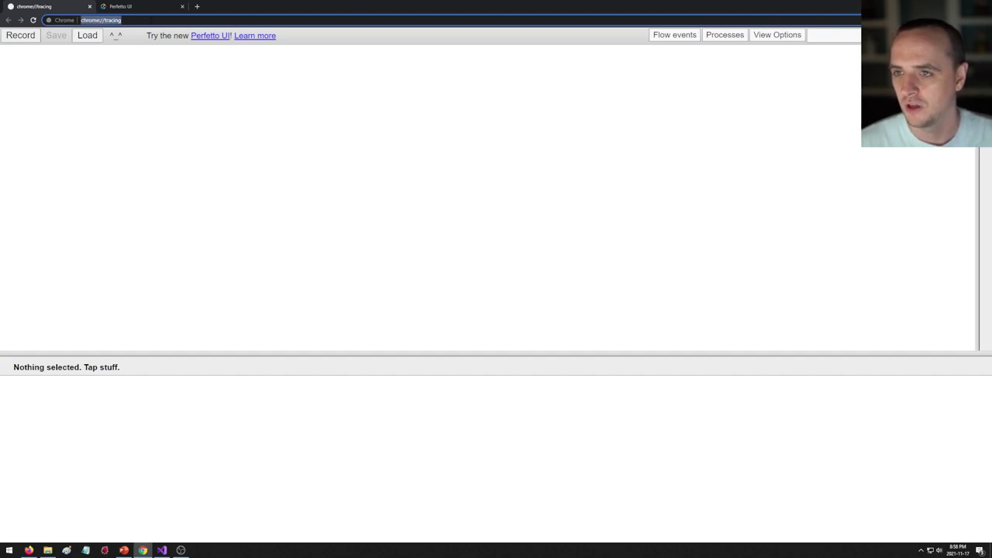
{"action": "left_click", "coordinate": [181, 550]}
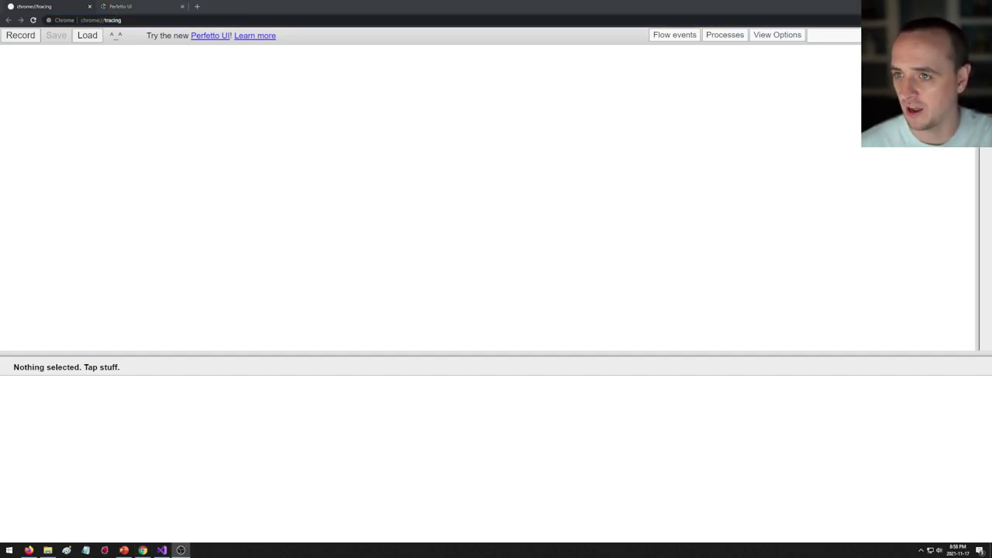
{"action": "left_click", "coordinate": [355, 116]}
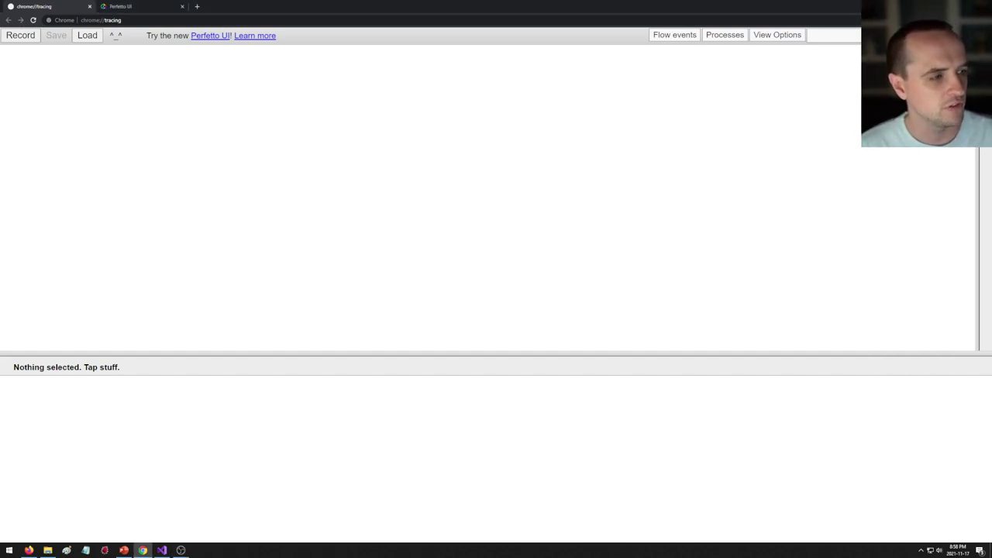
{"action": "key", "text": "super+e"}
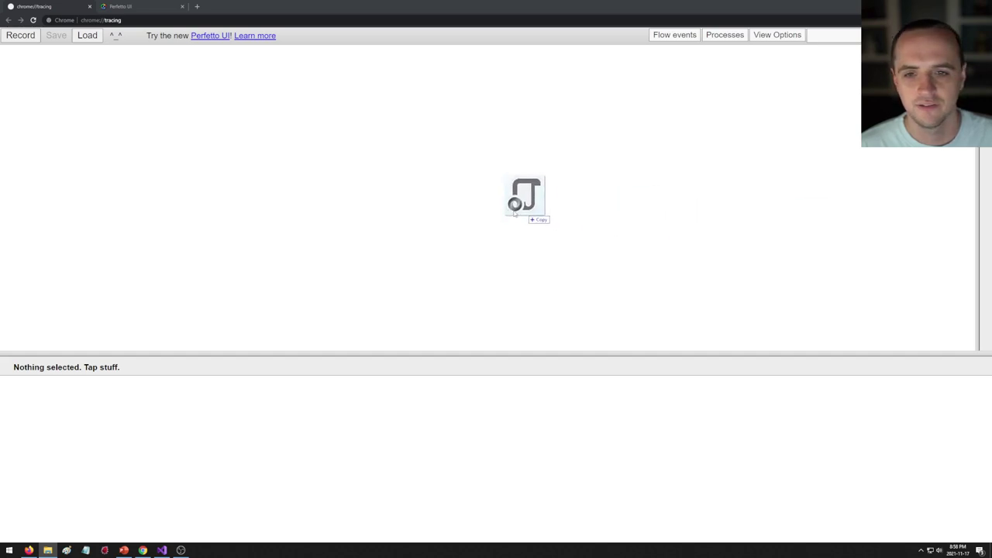
{"action": "left_click_drag", "start_coordinate": [527, 200], "coordinate": [436, 196]}
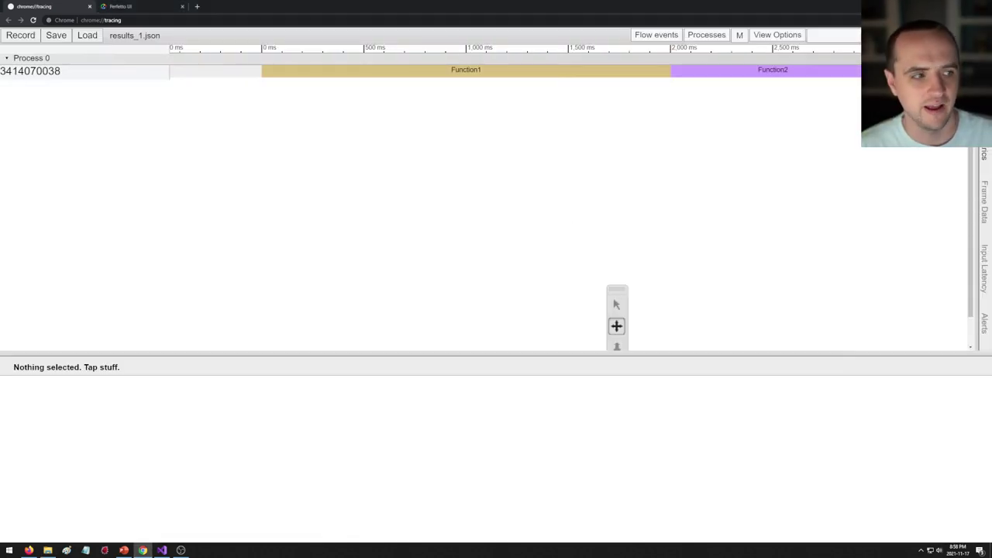
- Examine how Function1 and Function2 are laid out on the results_1.json timeline at different zoom levels
{"action": "key", "text": "alt+Tab"}
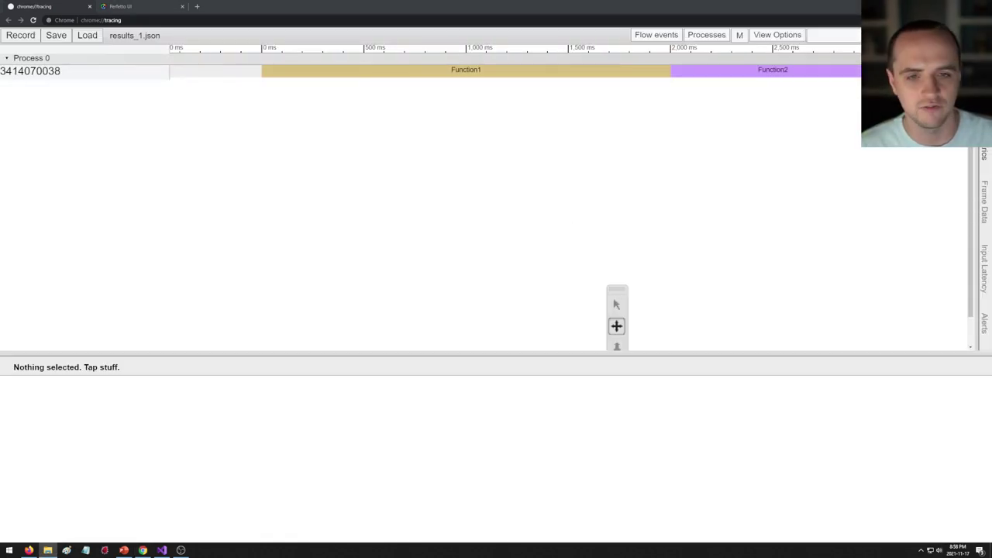
{"action": "left_click", "coordinate": [508, 139]}
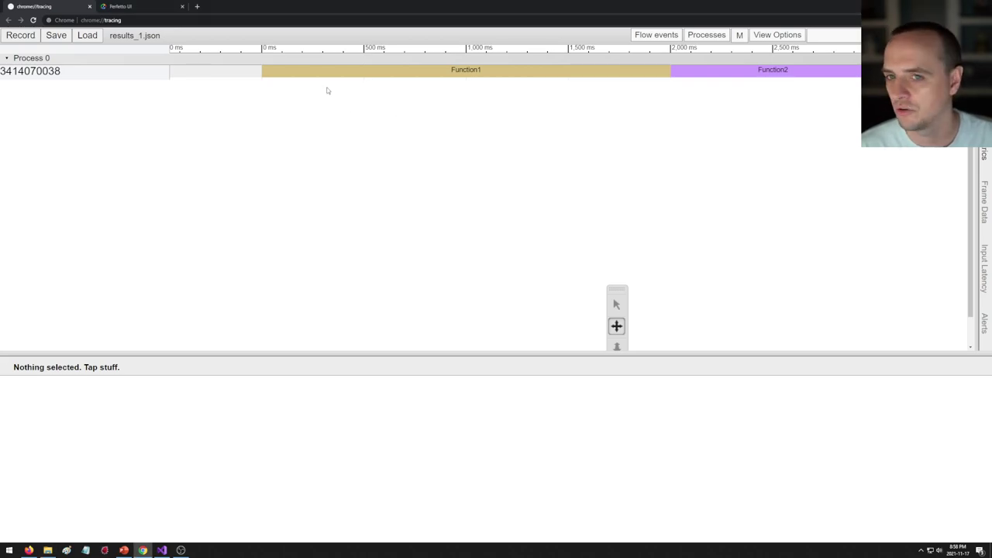
{"action": "key", "text": "d"}
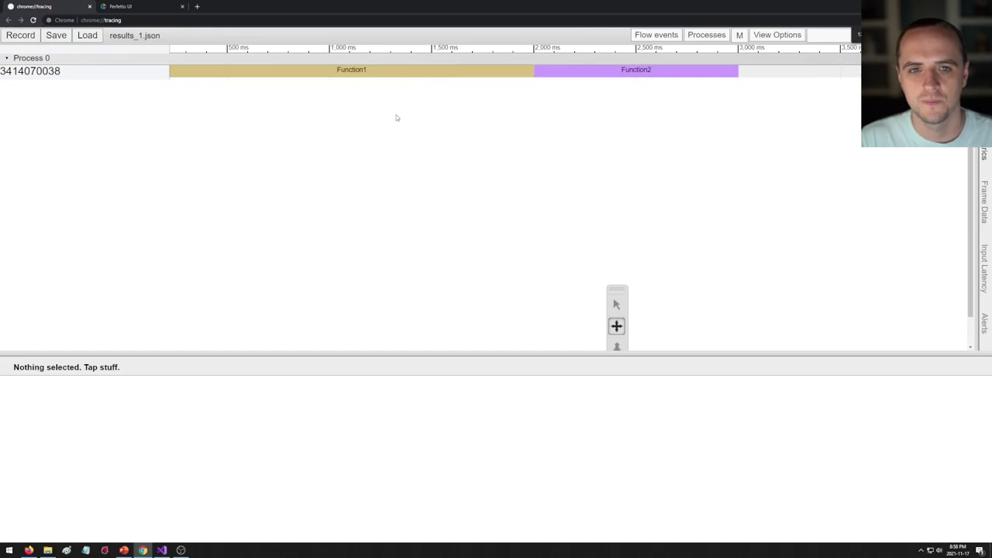
{"action": "key", "text": "w"}
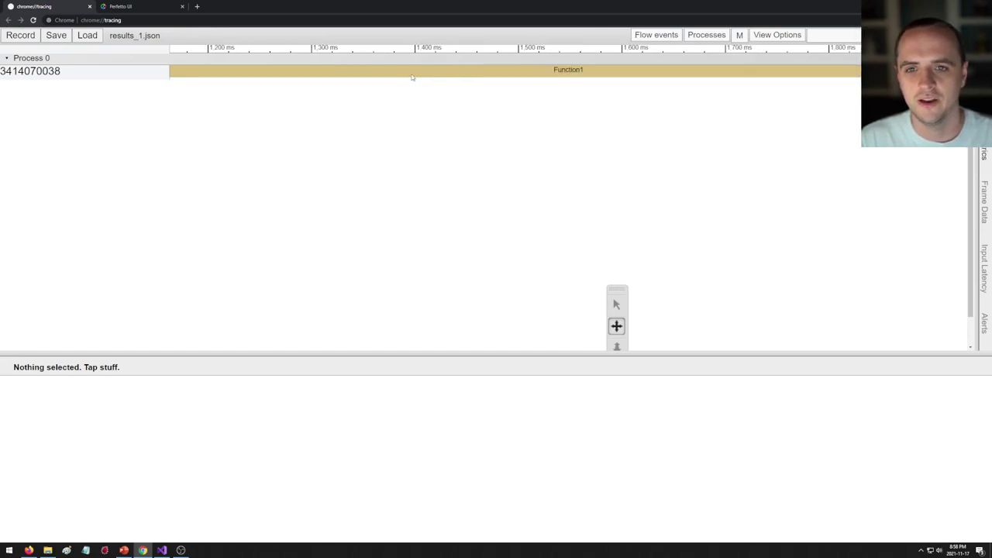
{"action": "key", "text": "s"}
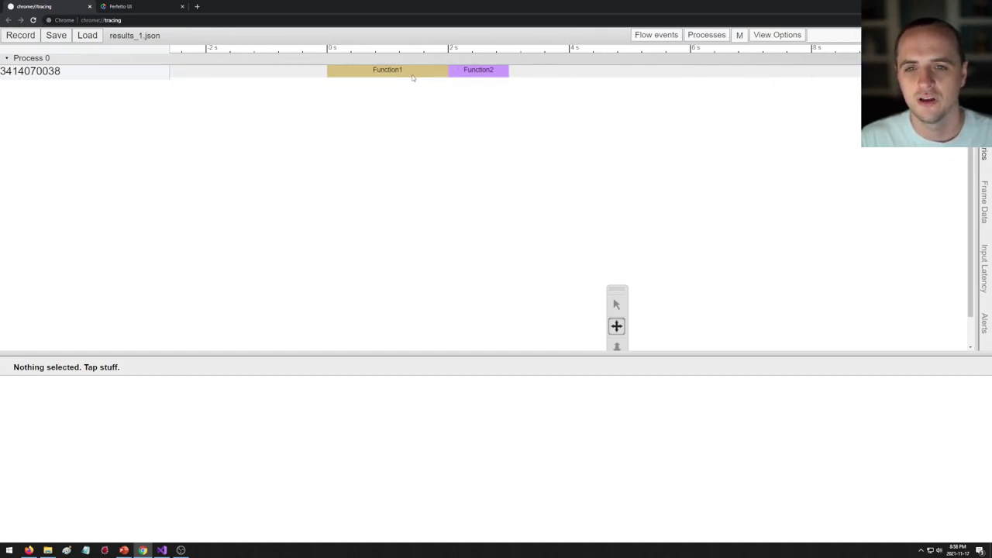
{"action": "key", "text": "a"}
{"action": "key", "text": "d"}
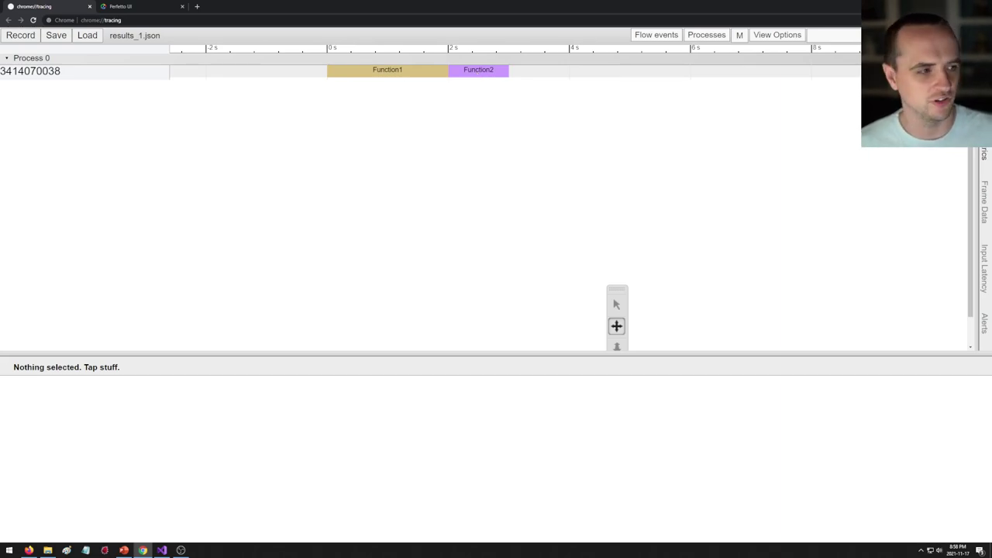
- Load the results_2.json trace file and show the details of the GameEngine_Platformer::init slice
{"action": "key", "text": "super+e"}
{"action": "left_click_drag", "start_coordinate": [532, 121], "coordinate": [443, 126]}
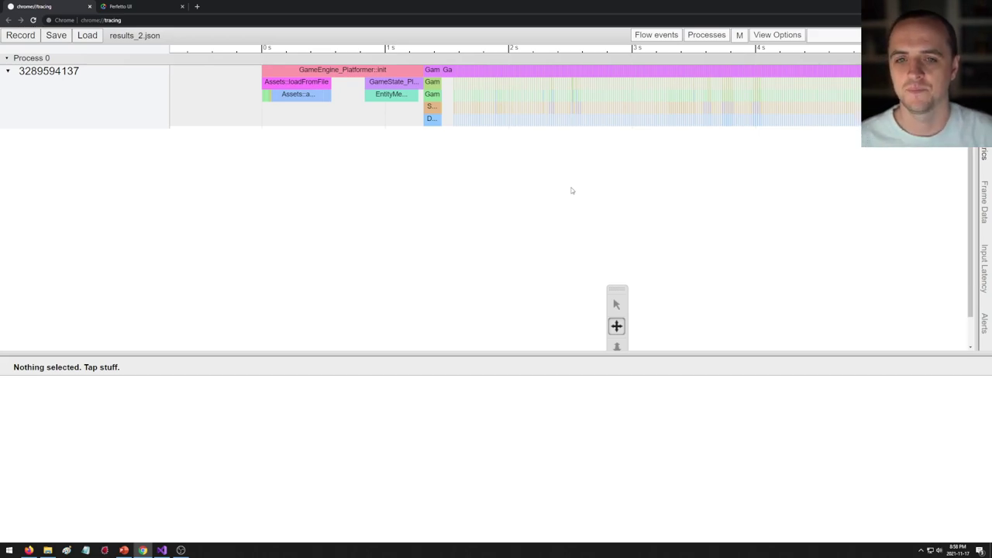
{"action": "left_click", "coordinate": [311, 74]}
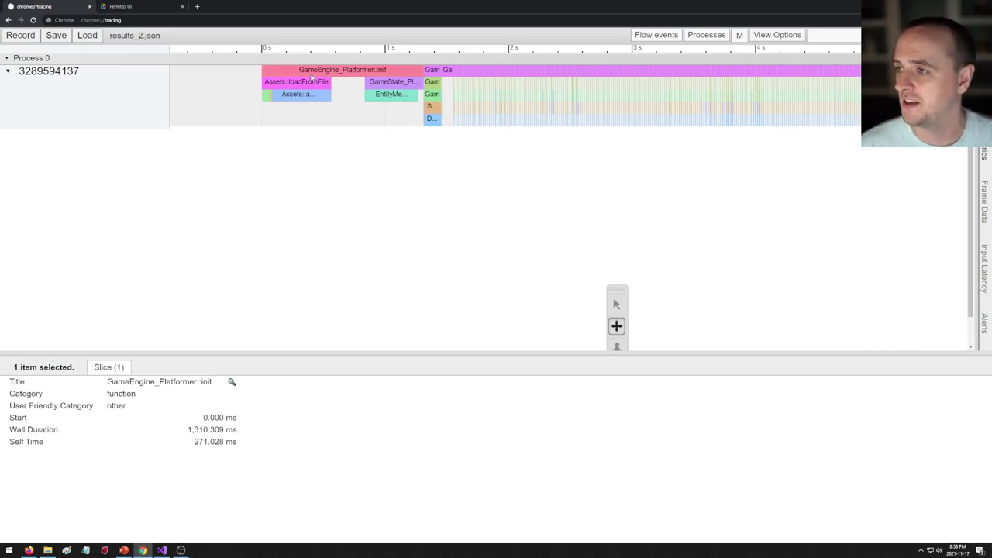
- Show the timing details of the Assets::loadFromFile slice beneath GameEngine_Platformer::init
{"action": "scroll", "coordinate": [307, 76], "scroll_direction": "up", "scroll_amount": 2}
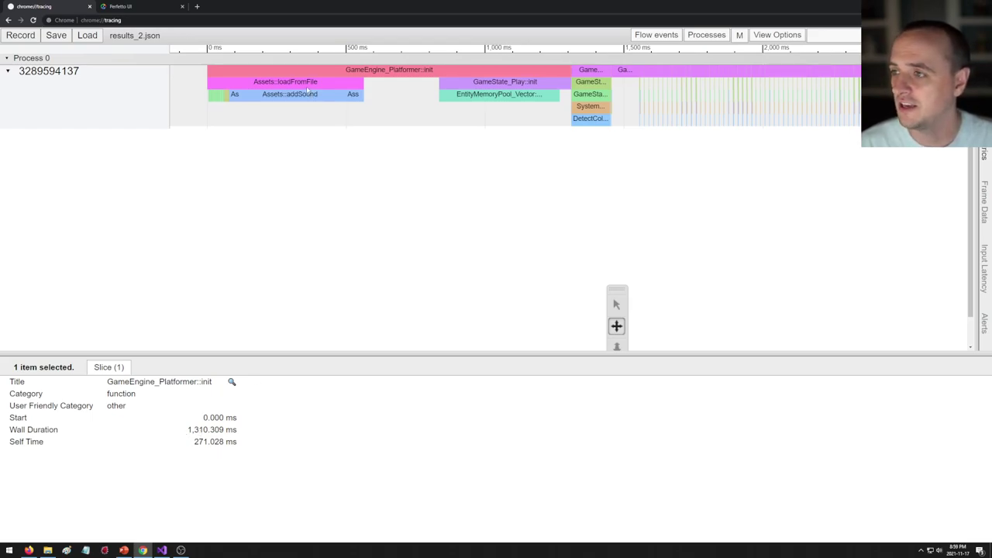
{"action": "key", "text": "w"}
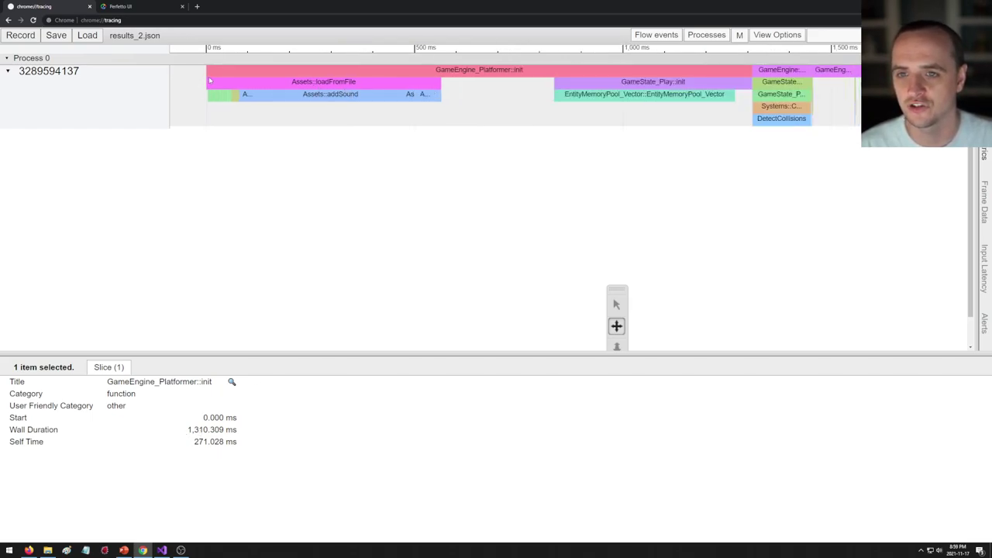
{"action": "left_click", "coordinate": [321, 87]}
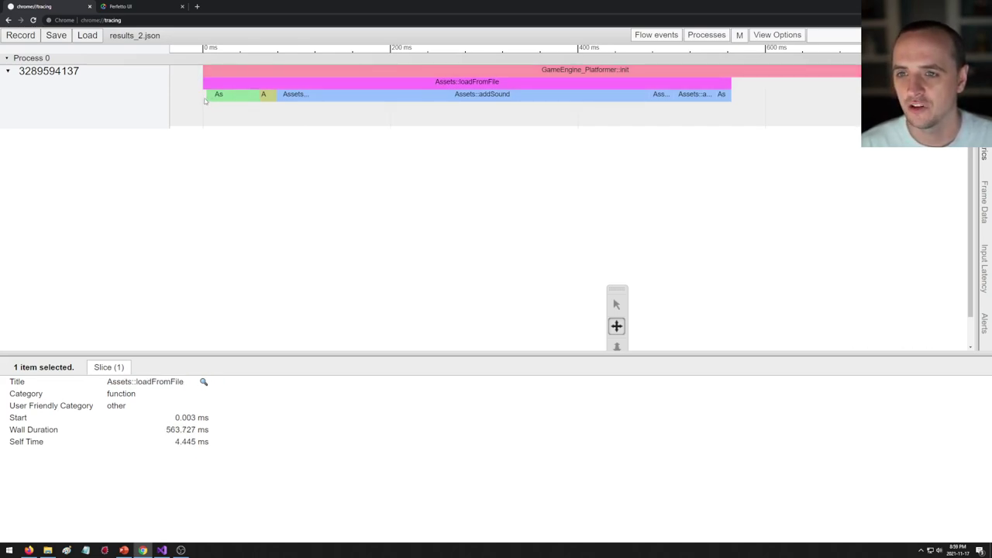
- Inspect the start times and wall durations of the first four Assets::addTexture slices under Assets::loadFromFile
{"action": "key", "text": "w"}
{"action": "key", "text": "w"}
{"action": "key", "text": "w"}
{"action": "key", "text": "w"}
{"action": "key", "text": "w"}
{"action": "key", "text": "w"}
{"action": "key", "text": "w"}
{"action": "key", "text": "w"}
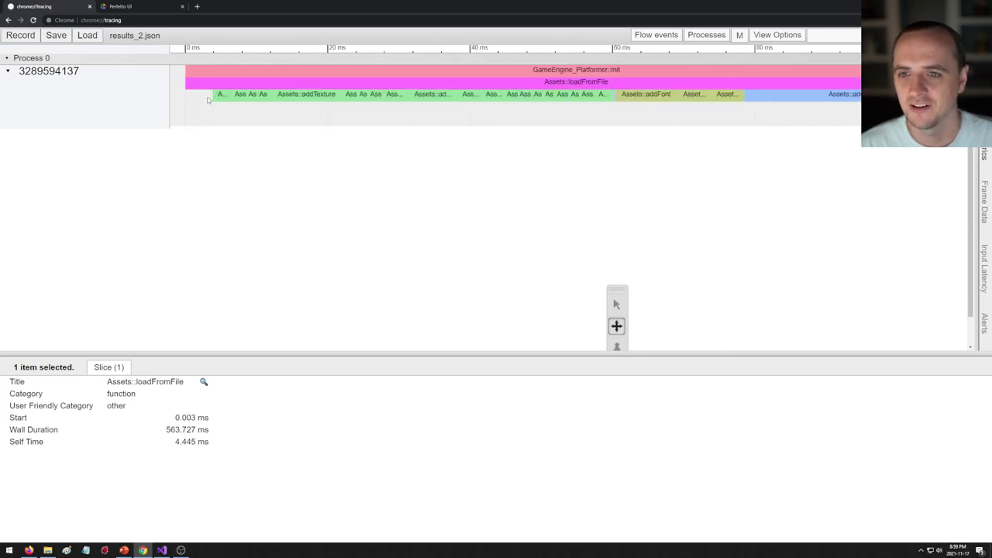
{"action": "key", "text": "w"}
{"action": "key", "text": "w"}
{"action": "key", "text": "w"}
{"action": "key", "text": "w"}
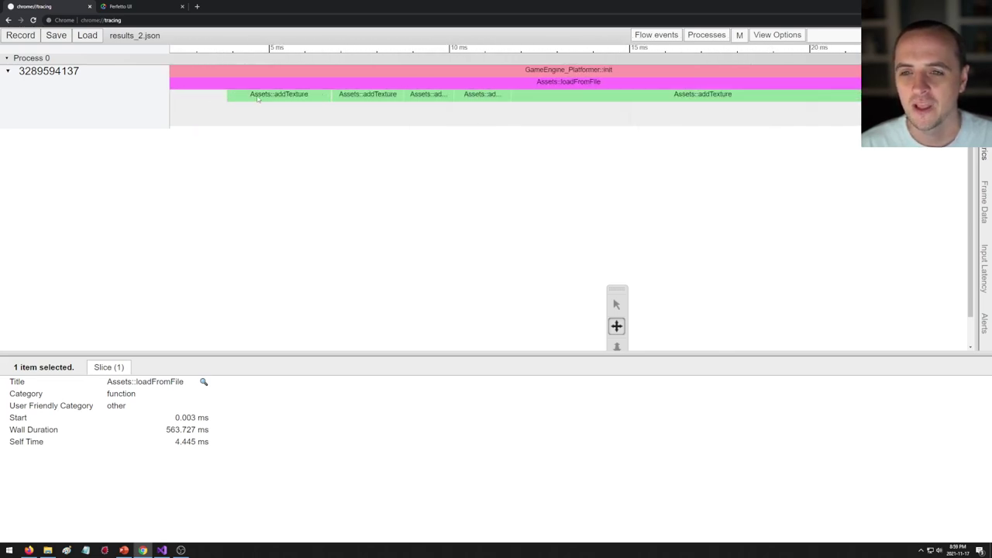
{"action": "left_click", "coordinate": [258, 96]}
{"action": "left_click", "coordinate": [367, 98]}
{"action": "left_click", "coordinate": [431, 98]}
{"action": "left_click", "coordinate": [486, 98]}
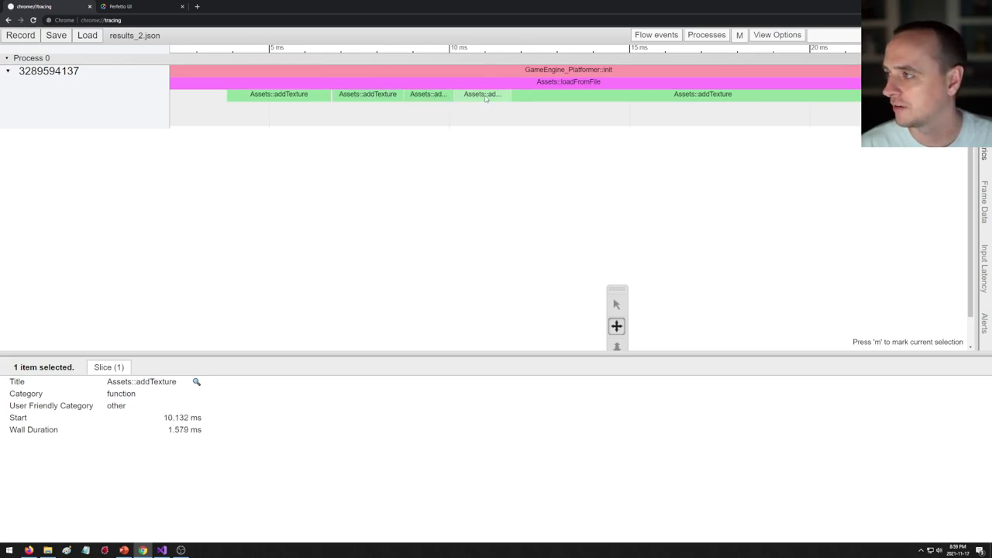
{"action": "left_click", "coordinate": [356, 97]}
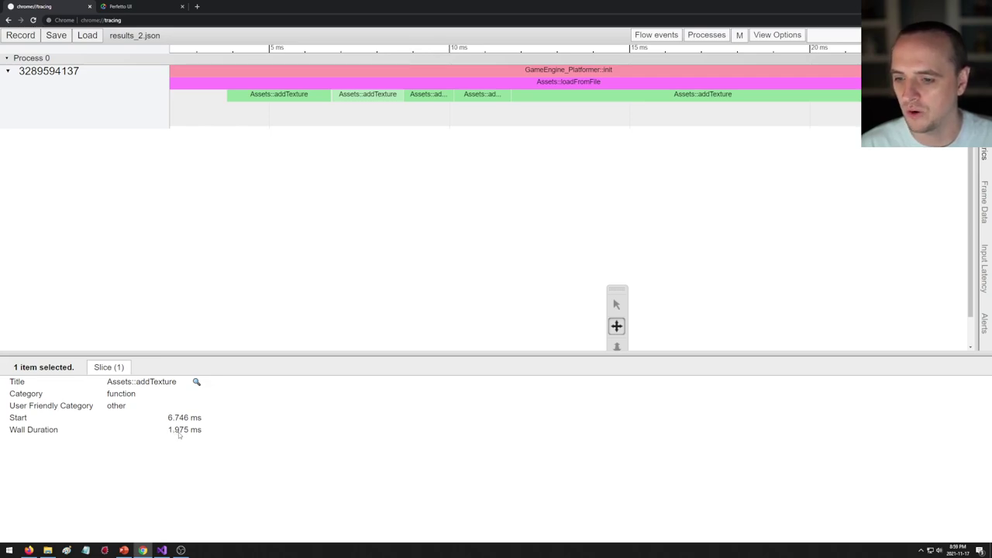
{"action": "left_click", "coordinate": [427, 95]}
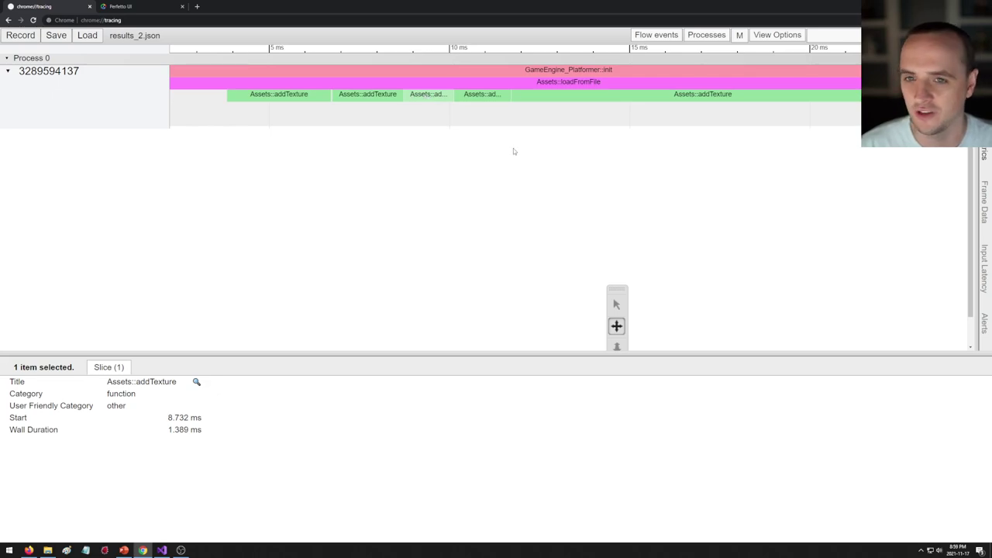
- Show the timing details of the last Assets::addTexture slice before the Assets::addFont calls
{"action": "scroll", "coordinate": [494, 109], "scroll_direction": "down", "scroll_amount": 2}
{"action": "scroll", "coordinate": [495, 109], "scroll_direction": "down", "scroll_amount": 2}
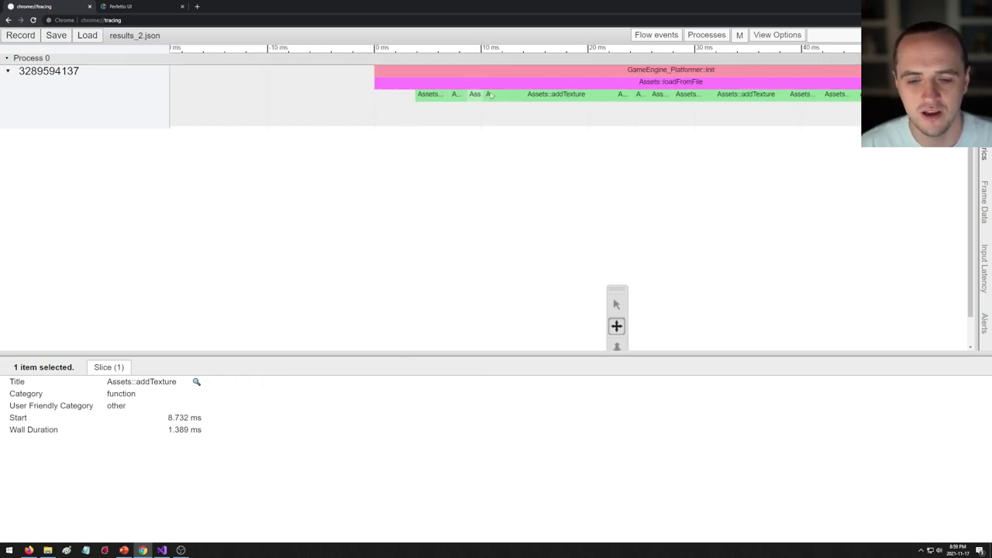
{"action": "key", "text": "d"}
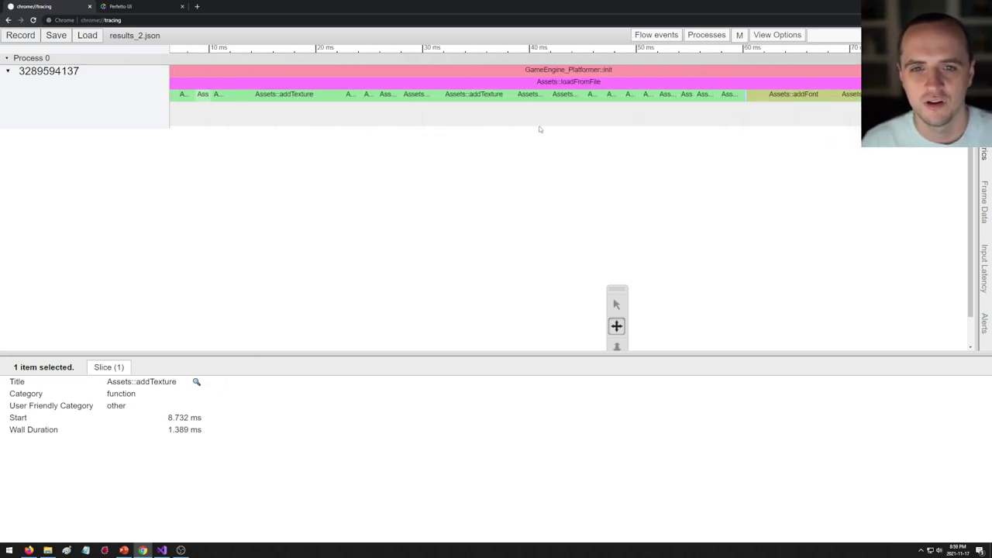
{"action": "scroll", "coordinate": [497, 104], "scroll_direction": "up", "scroll_amount": 2}
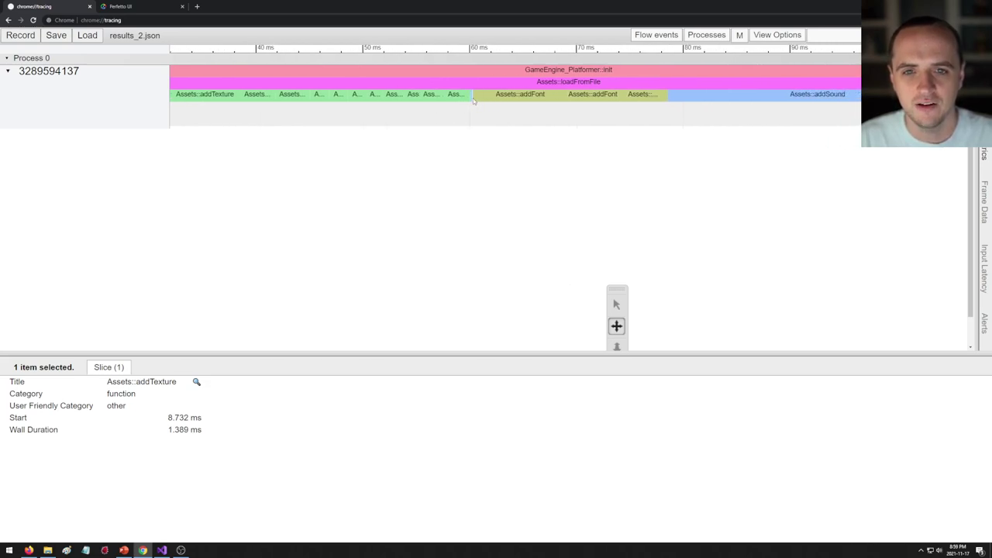
{"action": "scroll", "coordinate": [471, 99], "scroll_direction": "up", "scroll_amount": 1}
{"action": "left_click", "coordinate": [461, 96]}
- Show the timing details of the first Assets::addAnimation slice, between the addTexture and addFont calls
{"action": "scroll", "coordinate": [469, 97], "scroll_direction": "up", "scroll_amount": 8}
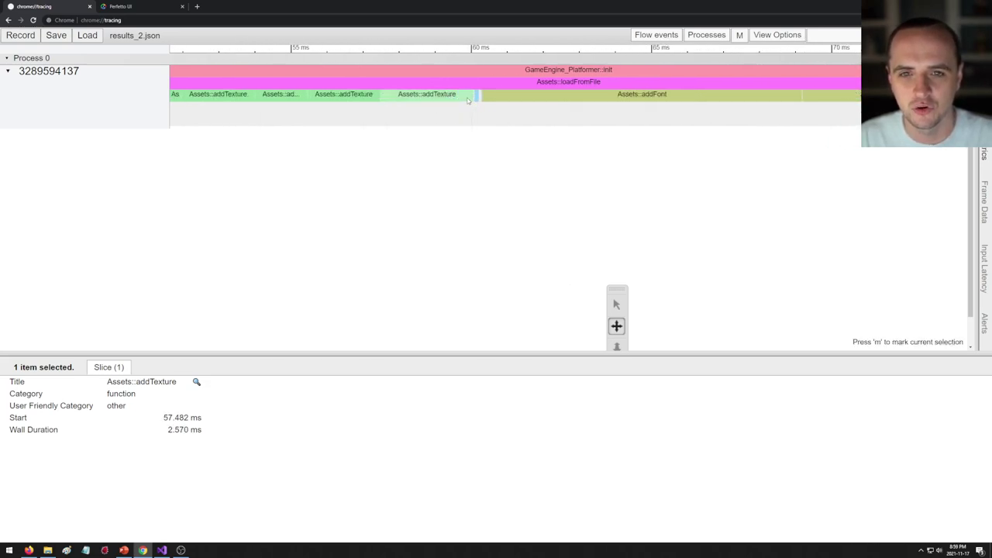
{"action": "scroll", "coordinate": [488, 96], "scroll_direction": "up", "scroll_amount": 10}
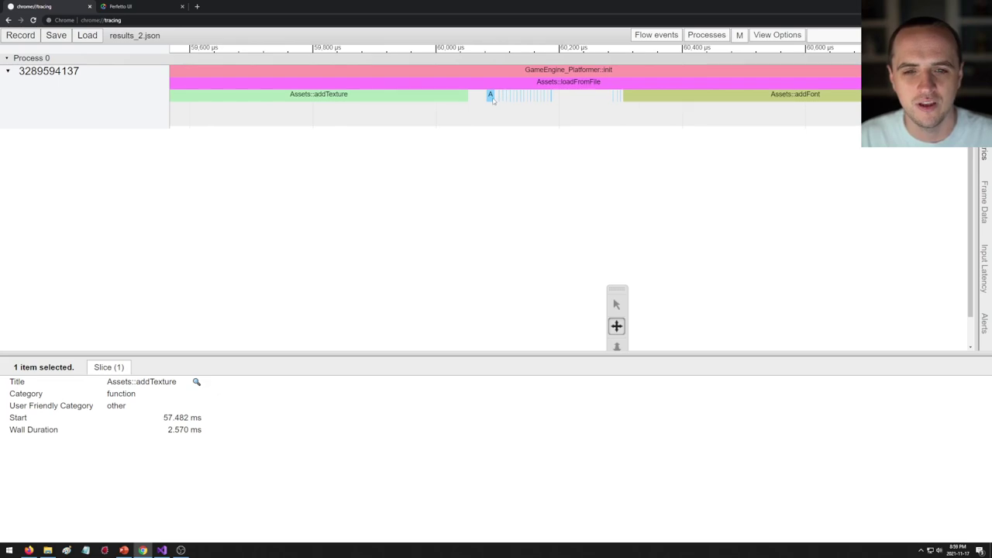
{"action": "scroll", "coordinate": [502, 98], "scroll_direction": "up", "scroll_amount": 4}
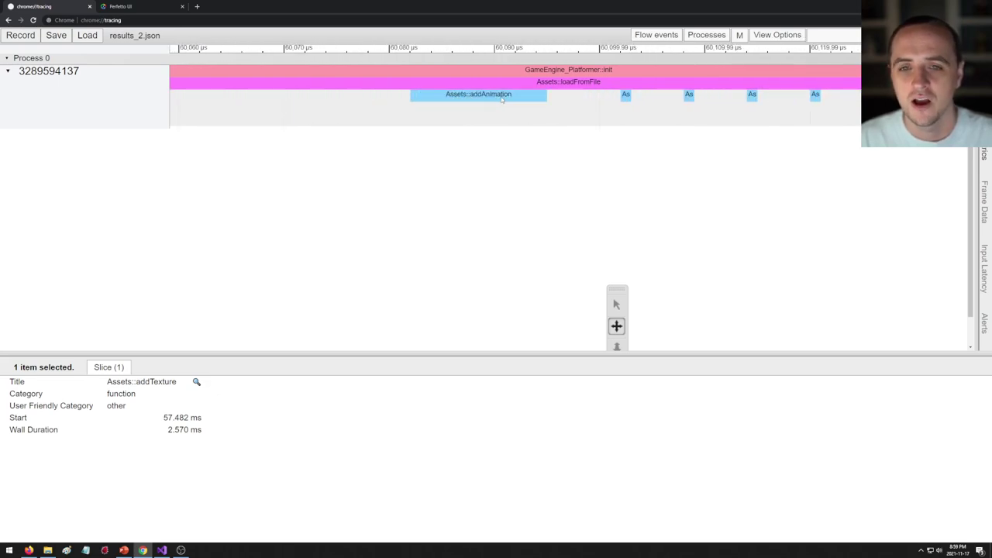
{"action": "left_click", "coordinate": [496, 97]}
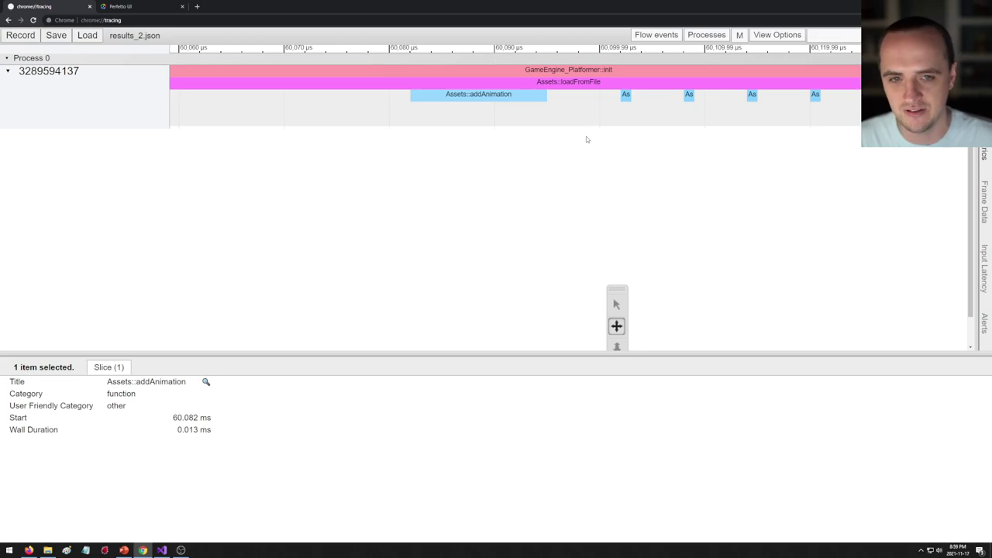
- Show the timing details of the first Assets::addFont slice and examine the font-loading calls around it
{"action": "key", "text": "s"}
{"action": "left_click", "coordinate": [705, 97]}
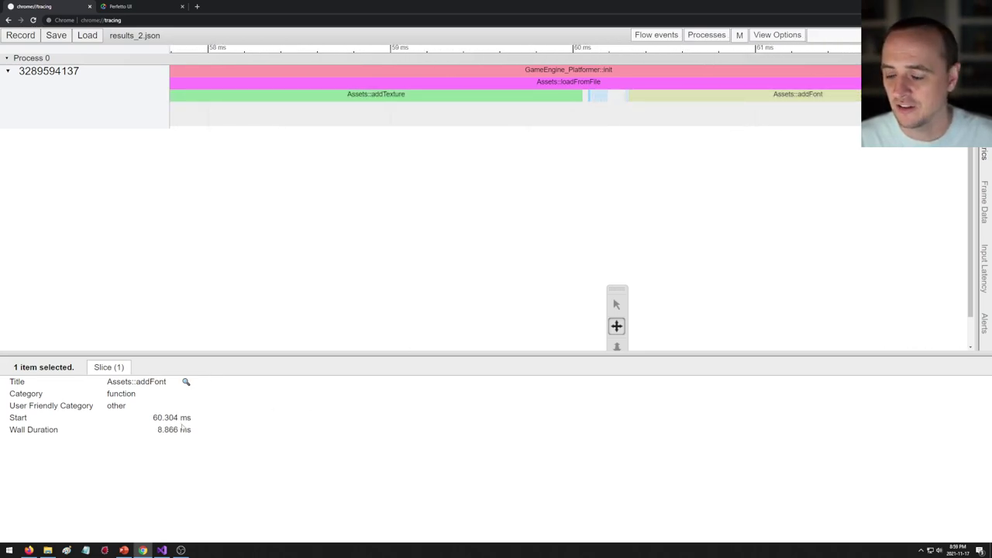
{"action": "key", "text": "s"}
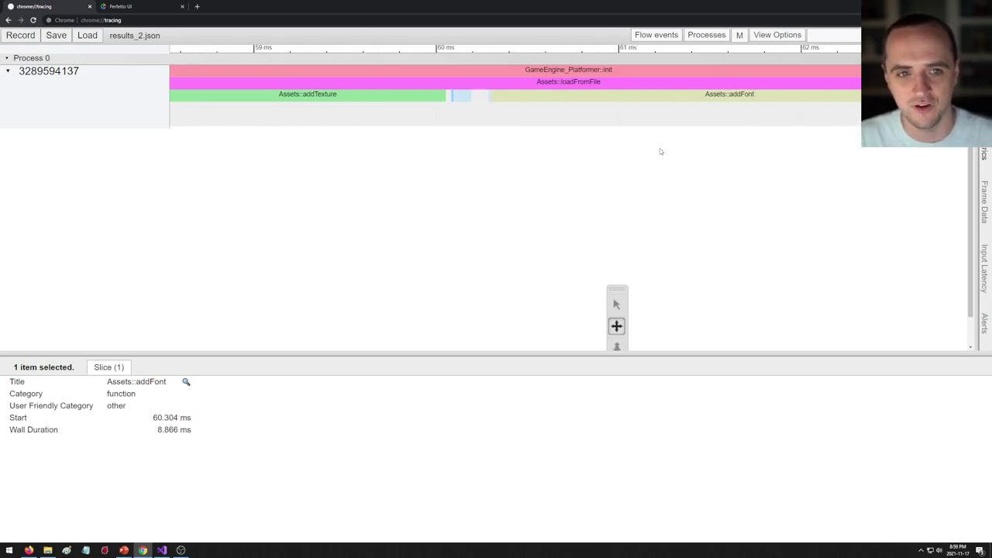
{"action": "key", "text": "s"}
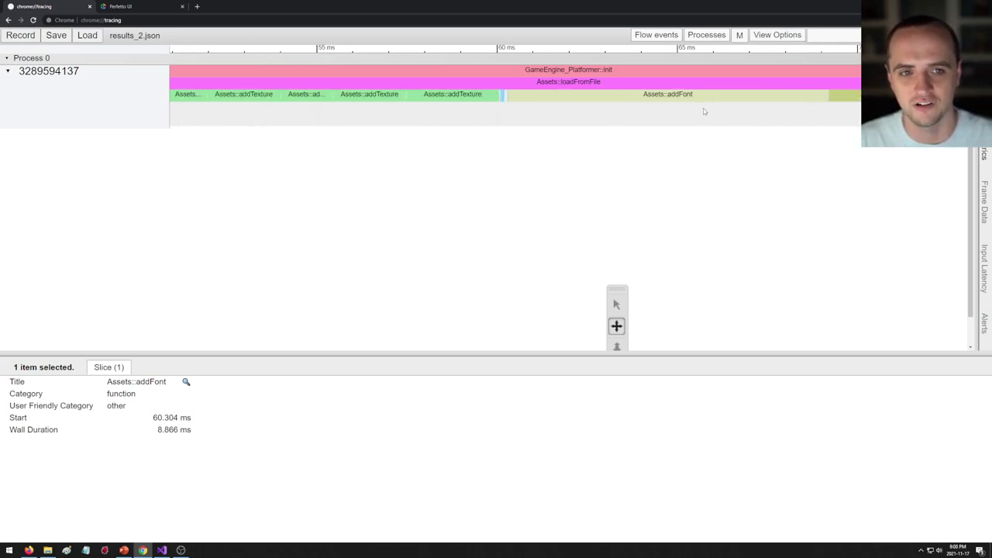
{"action": "key", "text": "d"}
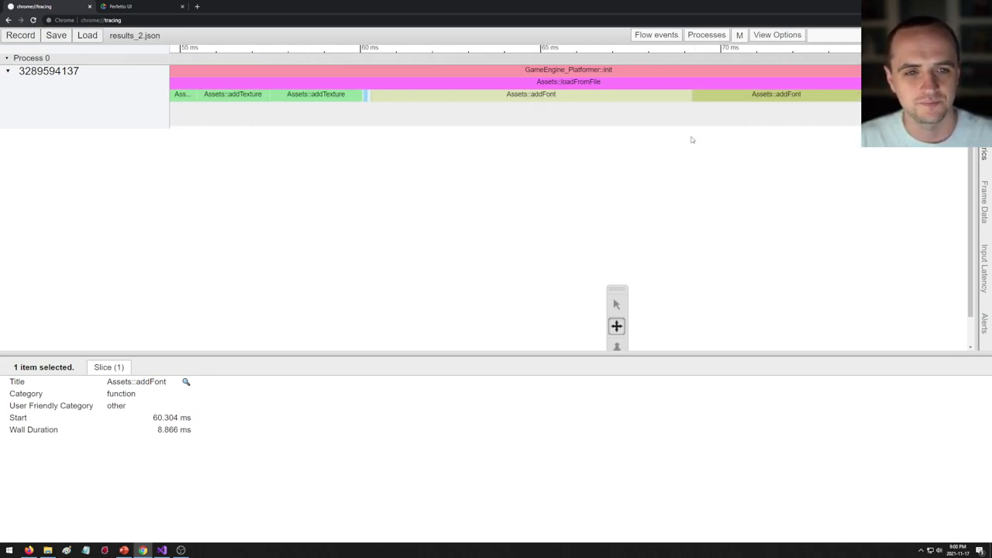
- Show the timing details of the last Assets::addFont slice and of the first Assets::addSound slice after it
{"action": "left_click", "coordinate": [548, 97]}
{"action": "left_click", "coordinate": [626, 109]}
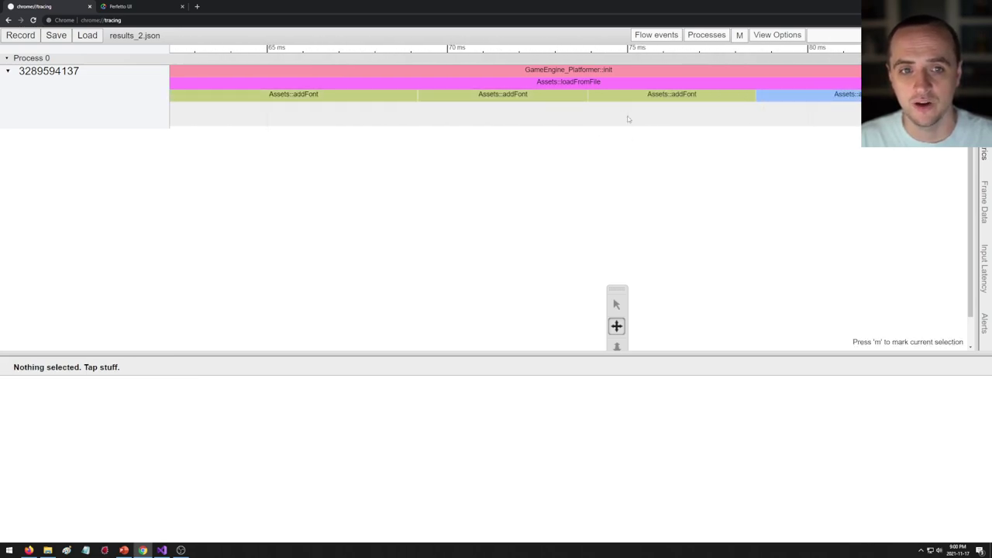
{"action": "left_click", "coordinate": [622, 92]}
{"action": "key", "text": "d"}
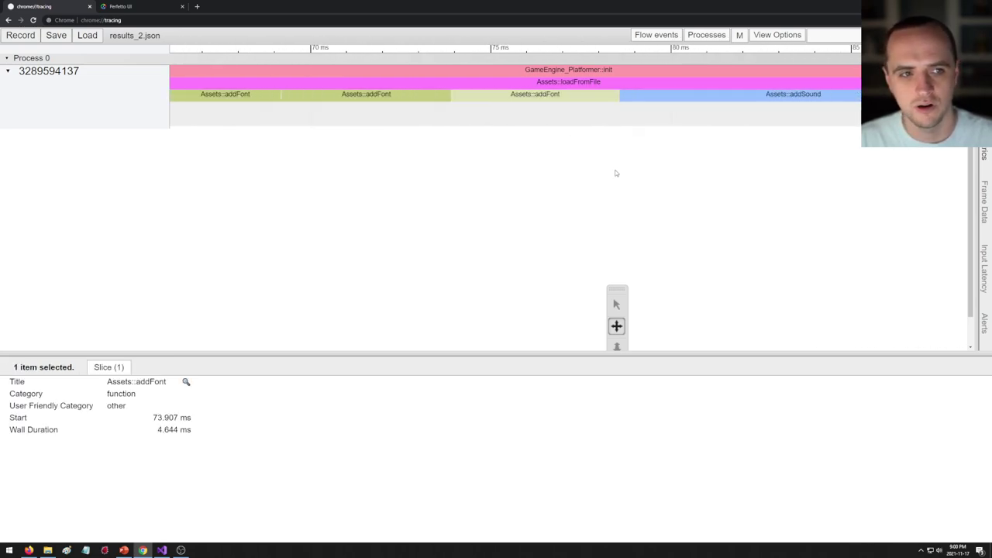
{"action": "key", "text": "s"}
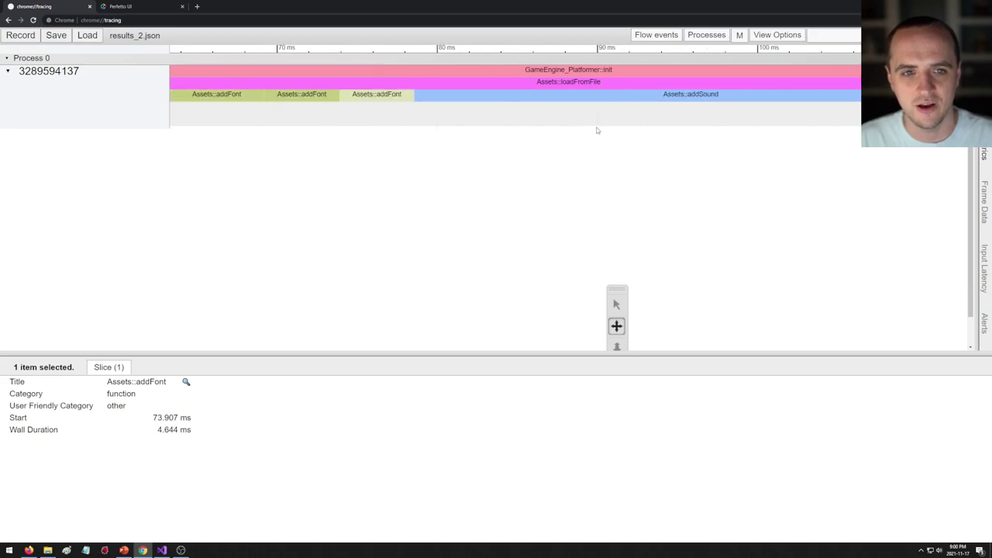
{"action": "left_click", "coordinate": [625, 97]}
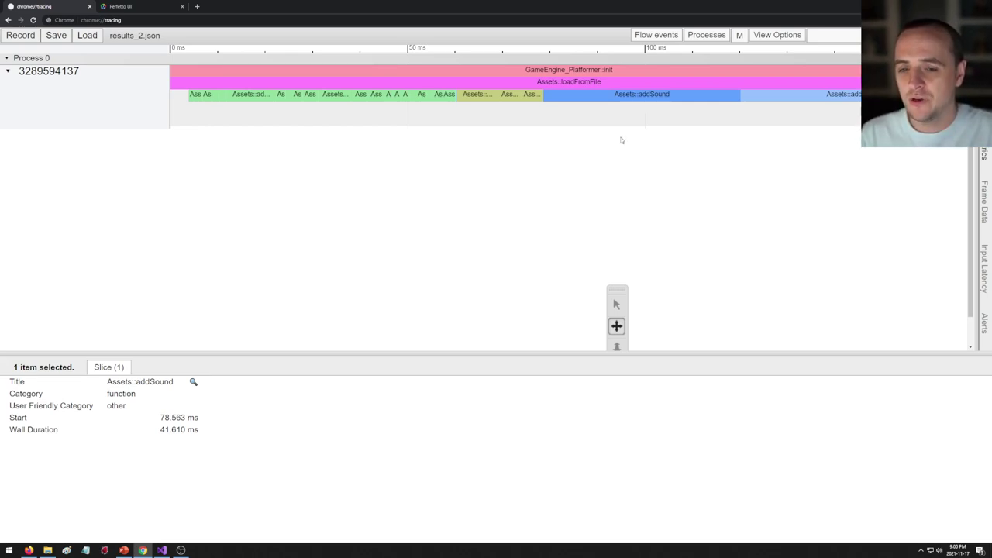
- Show the wall duration and self time of the whole Assets::loadFromFile slice within GameEngine_Platformer::init
{"action": "scroll", "coordinate": [651, 117], "scroll_direction": "down", "scroll_amount": 1}
{"action": "scroll", "coordinate": [652, 122], "scroll_direction": "up", "scroll_amount": 1}
{"action": "key", "text": "s"}
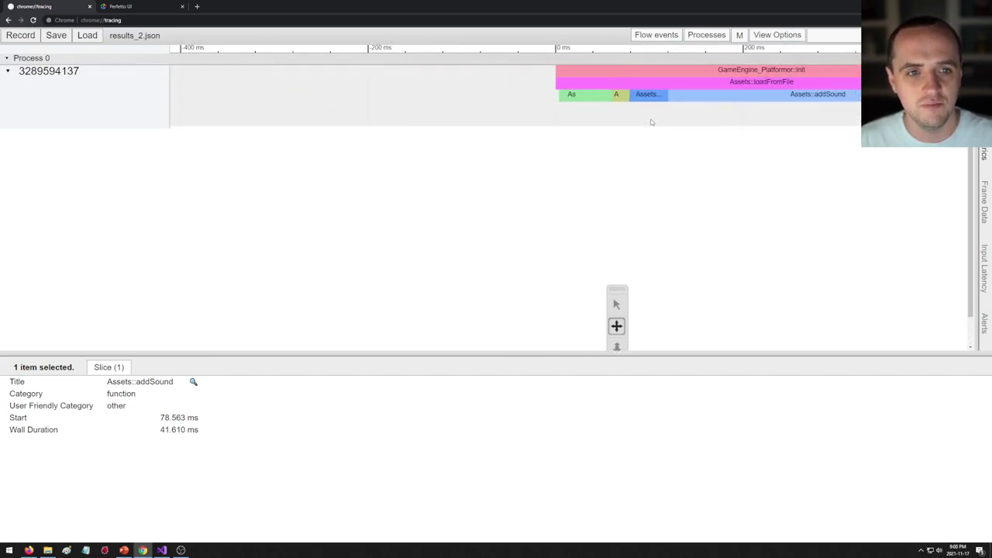
{"action": "left_click_drag", "start_coordinate": [739, 137], "coordinate": [423, 129]}
{"action": "left_click", "coordinate": [542, 81]}
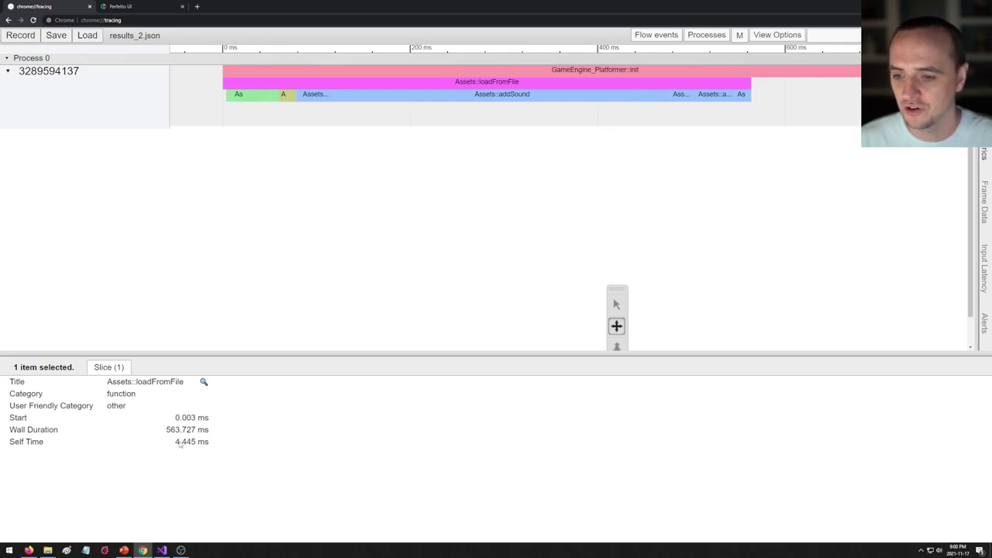
{"action": "left_click", "coordinate": [463, 75]}
{"action": "left_click", "coordinate": [458, 84]}
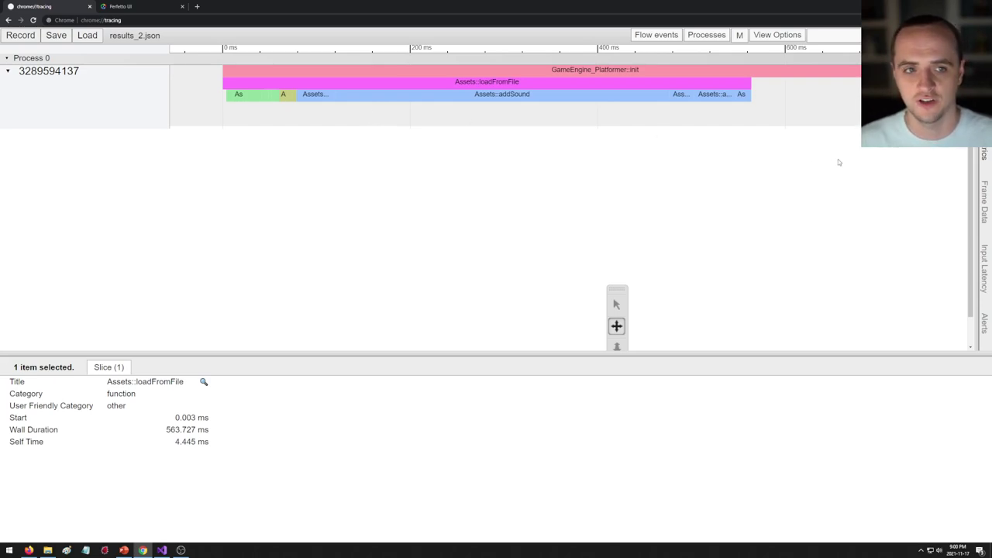
- Inspect the timing details of GameState_Play::init and of the EntityMemoryPool_Vector constructor slice beneath it
{"action": "key", "text": "d"}
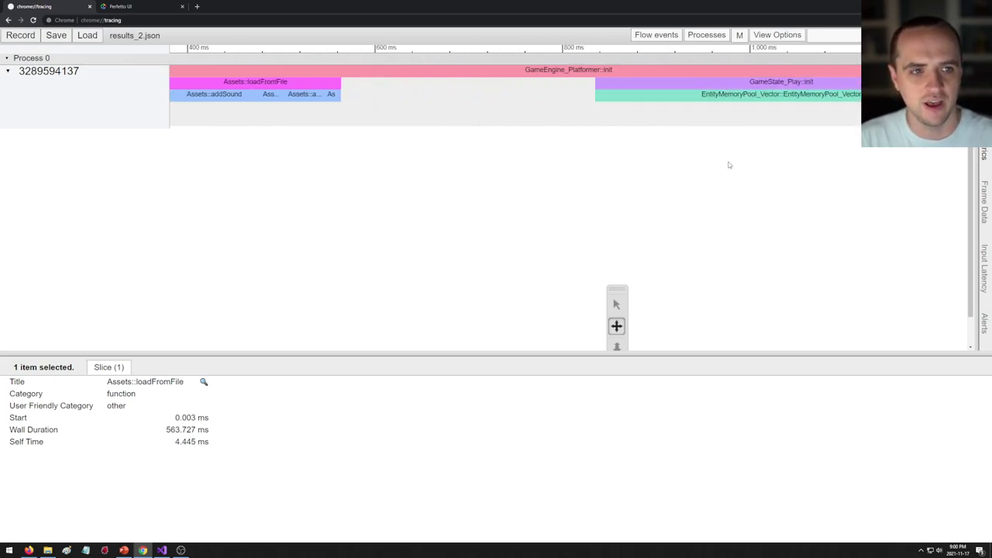
{"action": "left_click", "coordinate": [591, 82]}
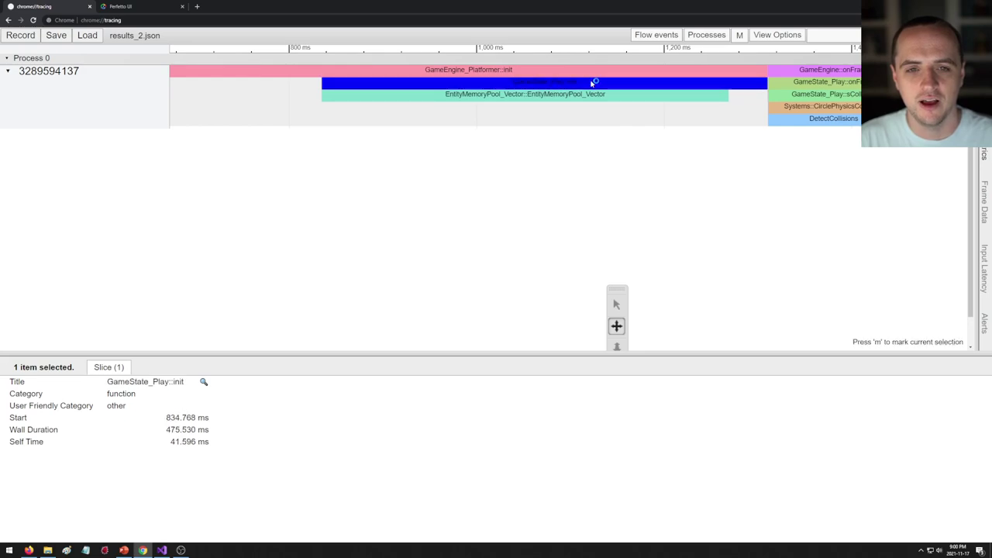
{"action": "left_click", "coordinate": [585, 95]}
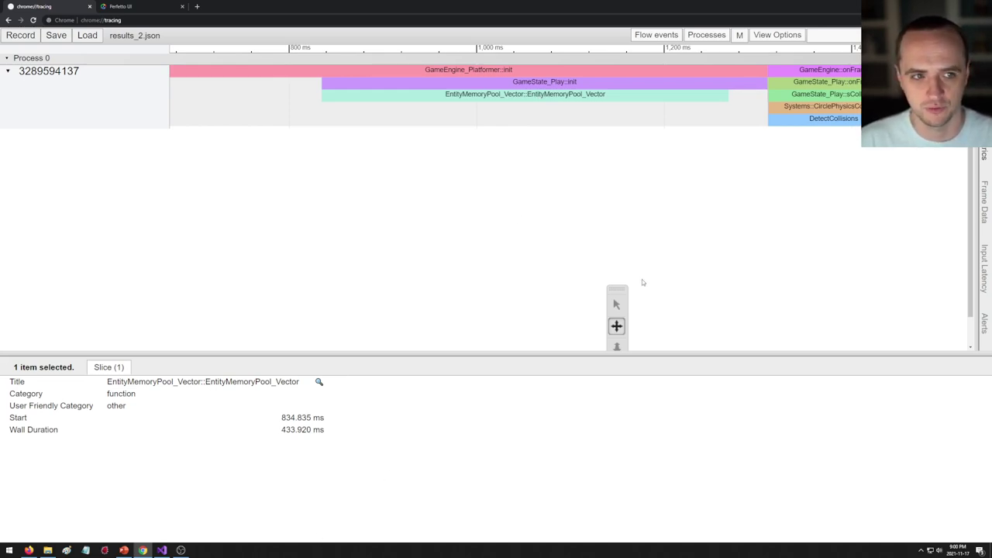
- Find the repeating frame calls after initialization and show the timing details of the GameEngine::onFrame slice starting near 1,875 ms
{"action": "key", "text": "d"}
{"action": "key", "text": "d"}
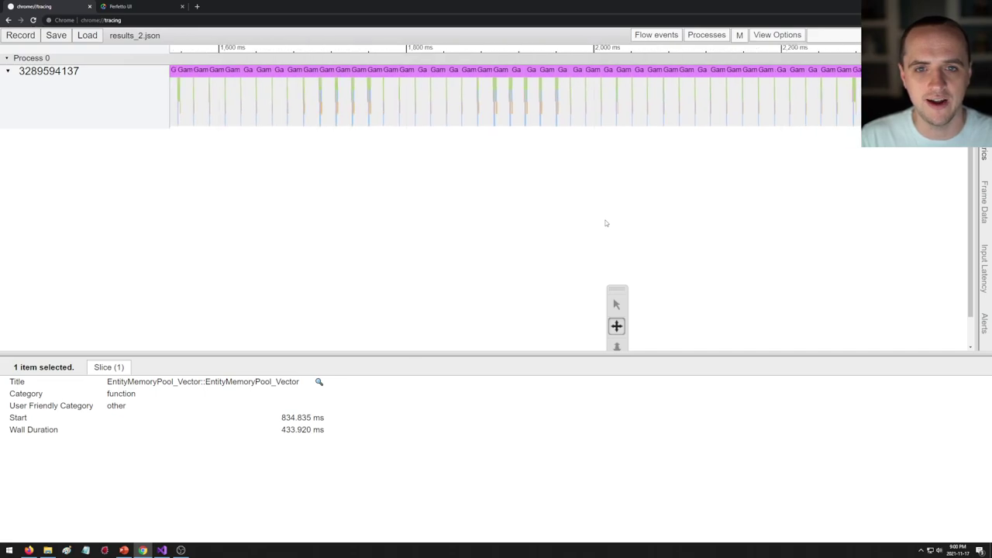
{"action": "key", "text": "w"}
{"action": "key", "text": "w"}
{"action": "key", "text": "w"}
{"action": "key", "text": "w"}
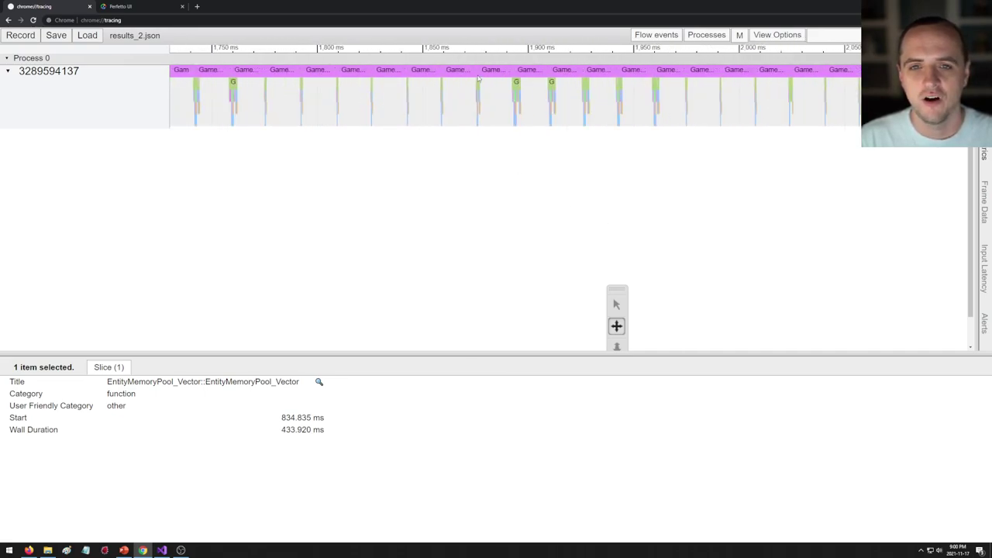
{"action": "key", "text": "w"}
{"action": "key", "text": "w"}
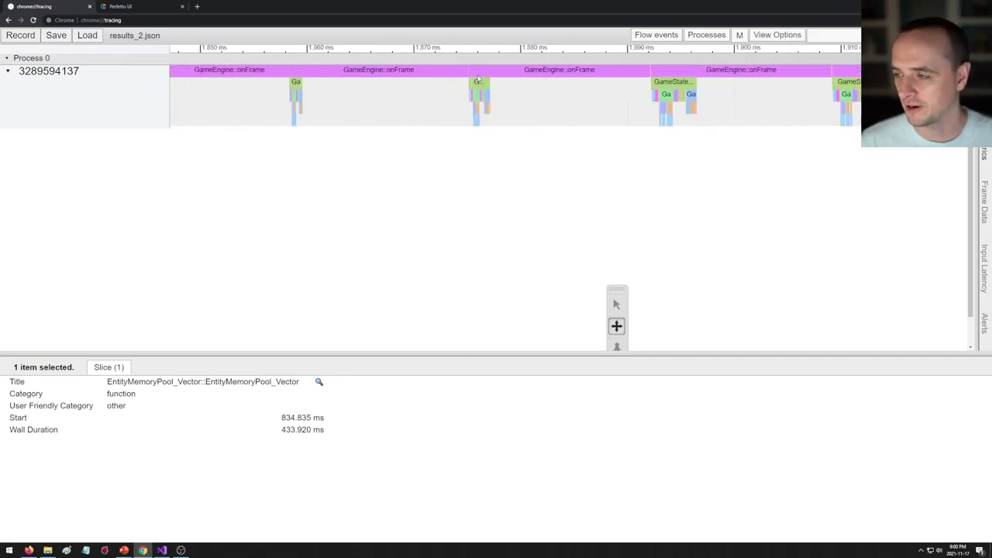
{"action": "left_click", "coordinate": [543, 73]}
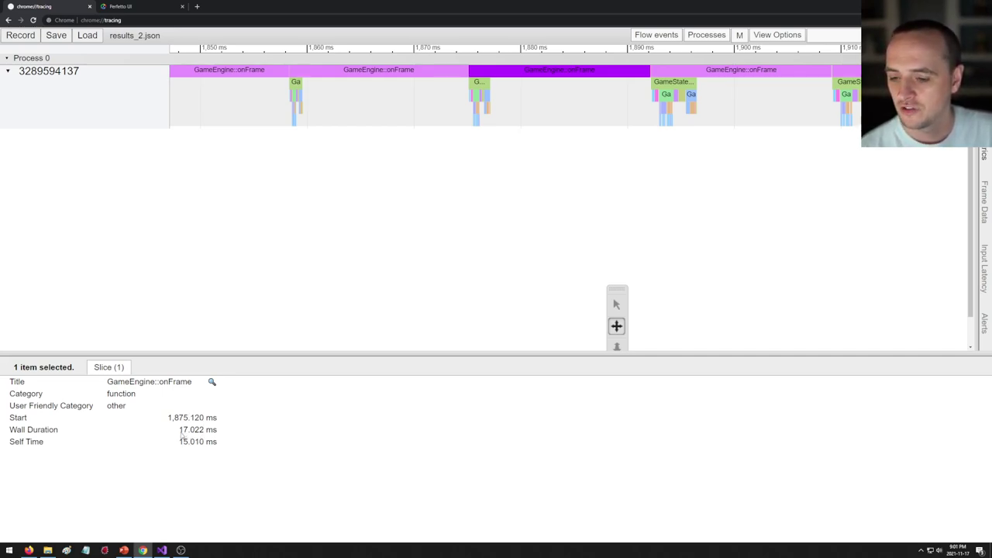
- Compare the timing details of the GameEngine::onFrame slices immediately before and after the inspected frame
{"action": "left_click", "coordinate": [388, 75]}
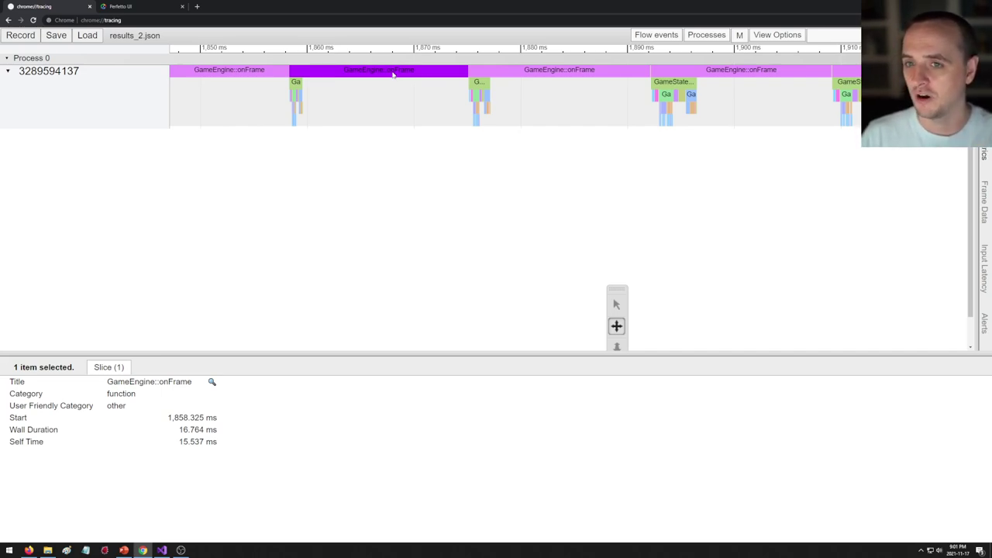
{"action": "key", "text": "Right"}
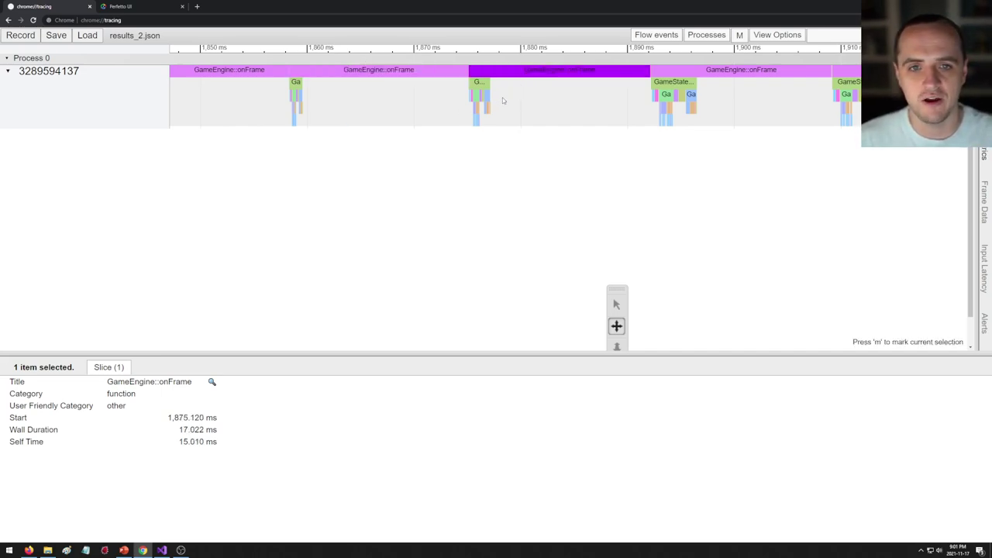
{"action": "left_click_drag", "start_coordinate": [736, 105], "coordinate": [540, 95]}
{"action": "left_click", "coordinate": [534, 72]}
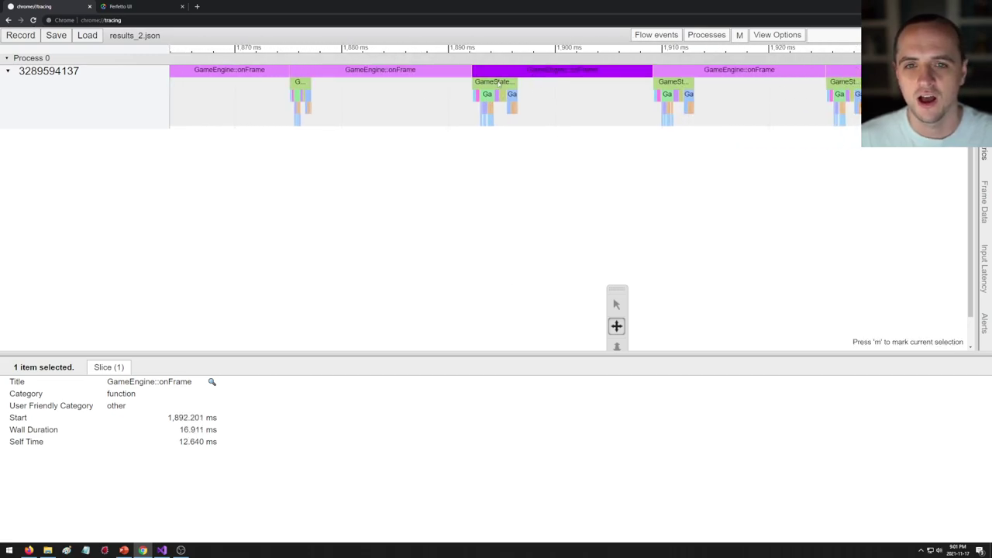
- Show the timing details of the GameState_Play::onFrame slice inside the frame starting near 1,892 ms
{"action": "key", "text": "w"}
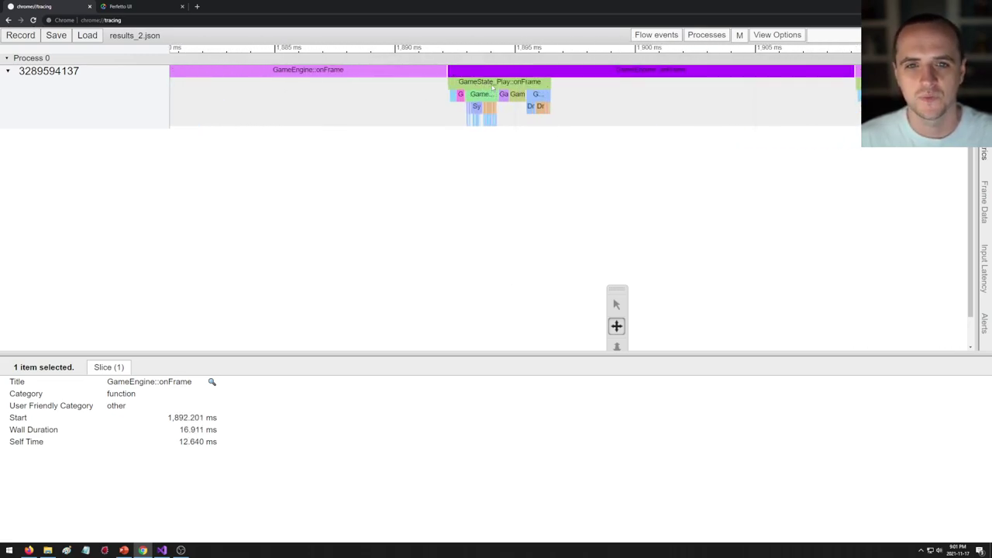
{"action": "left_click", "coordinate": [490, 83]}
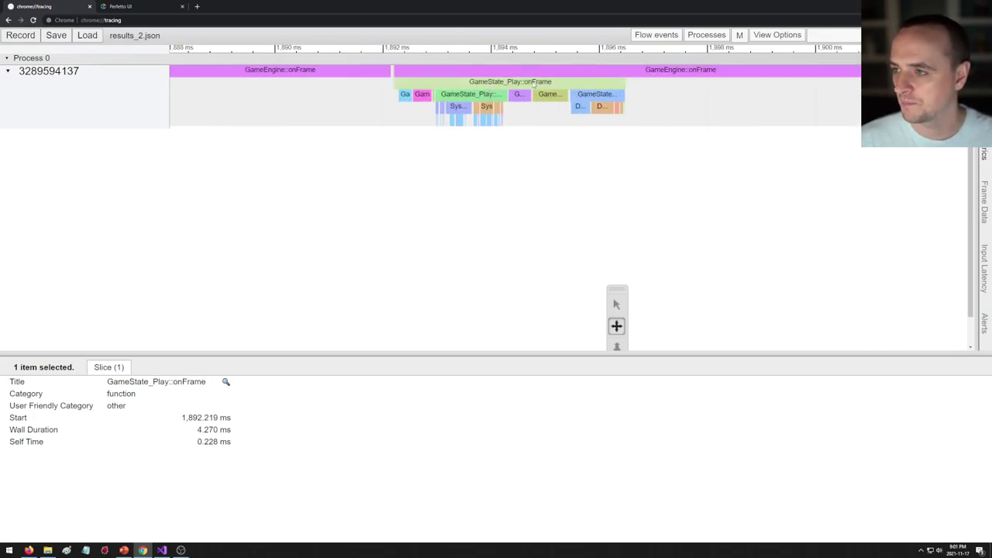
{"action": "key", "text": "d"}
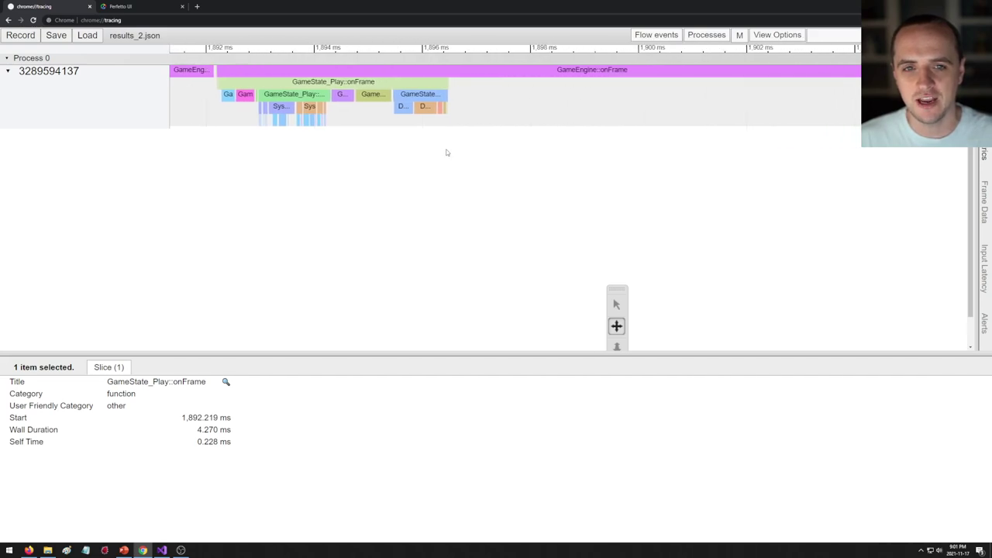
{"action": "key", "text": "s"}
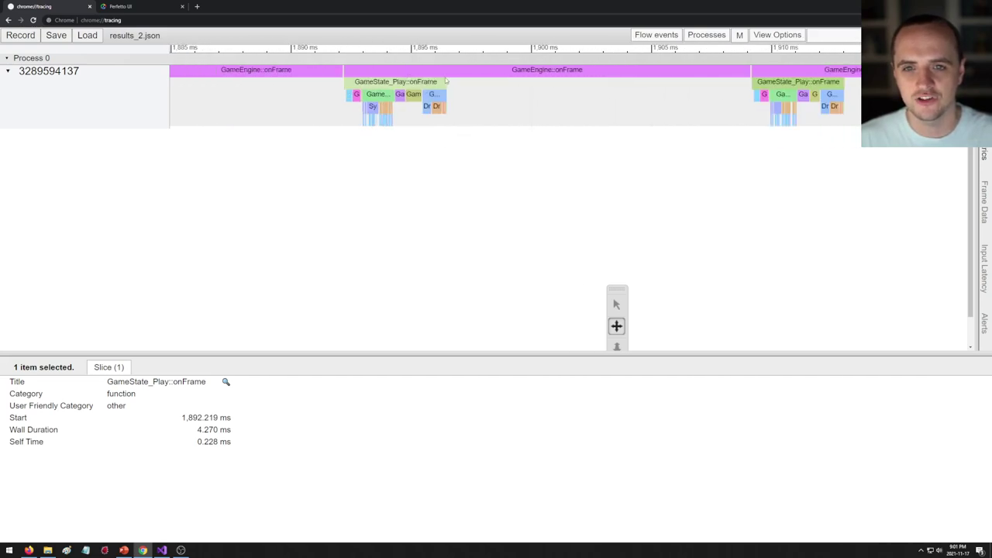
- Check the parent GameEngine::onFrame slice of that frame against its GameState_Play::onFrame child slice
{"action": "left_click", "coordinate": [454, 72]}
{"action": "left_click", "coordinate": [462, 91]}
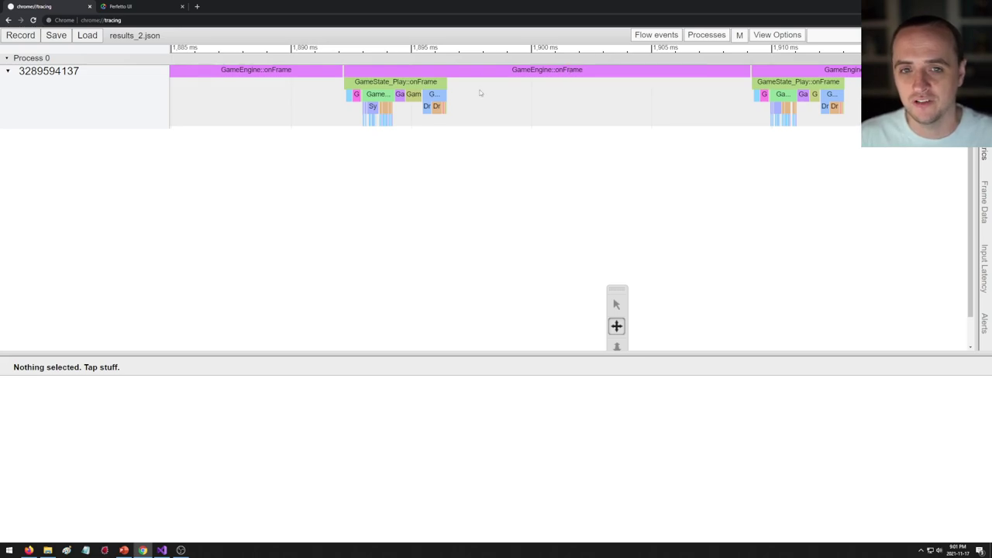
{"action": "left_click", "coordinate": [428, 82]}
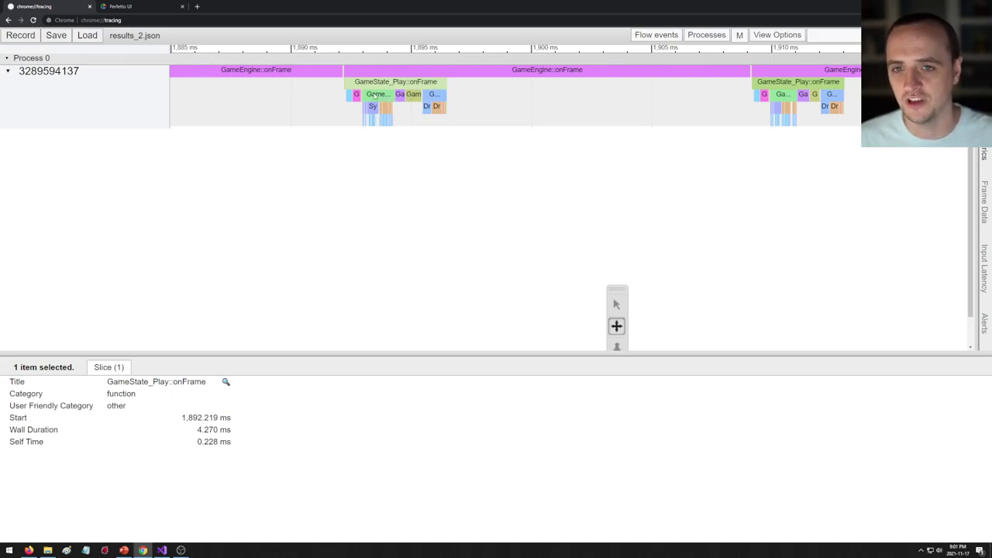
- Inspect the wall durations of the GameState_Play::sMovement and GameState_Play::sMouseOver slices at the start of the frame
{"action": "key", "text": "w"}
{"action": "key", "text": "w"}
{"action": "key", "text": "w"}
{"action": "key", "text": "w"}
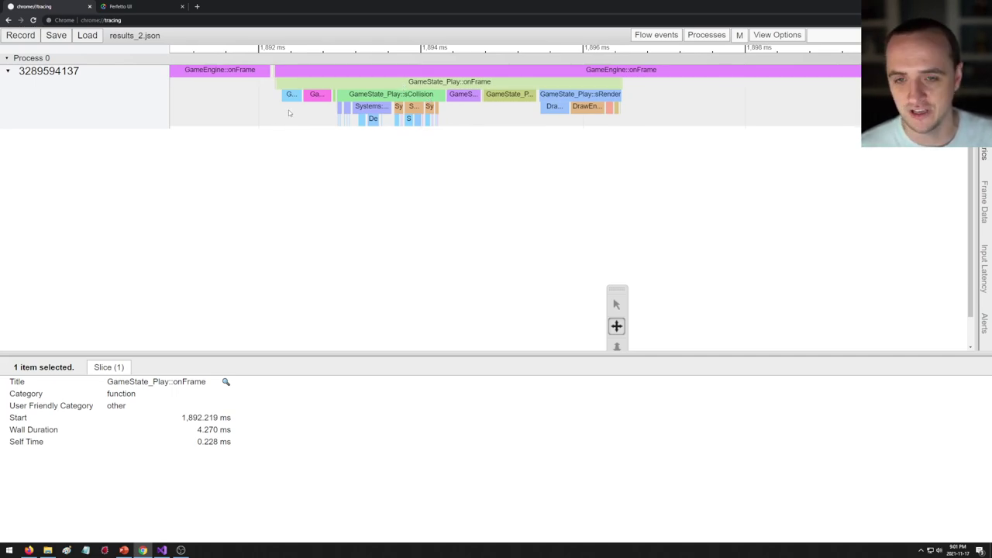
{"action": "key", "text": "w"}
{"action": "key", "text": "w"}
{"action": "key", "text": "w"}
{"action": "key", "text": "w"}
{"action": "key", "text": "w"}
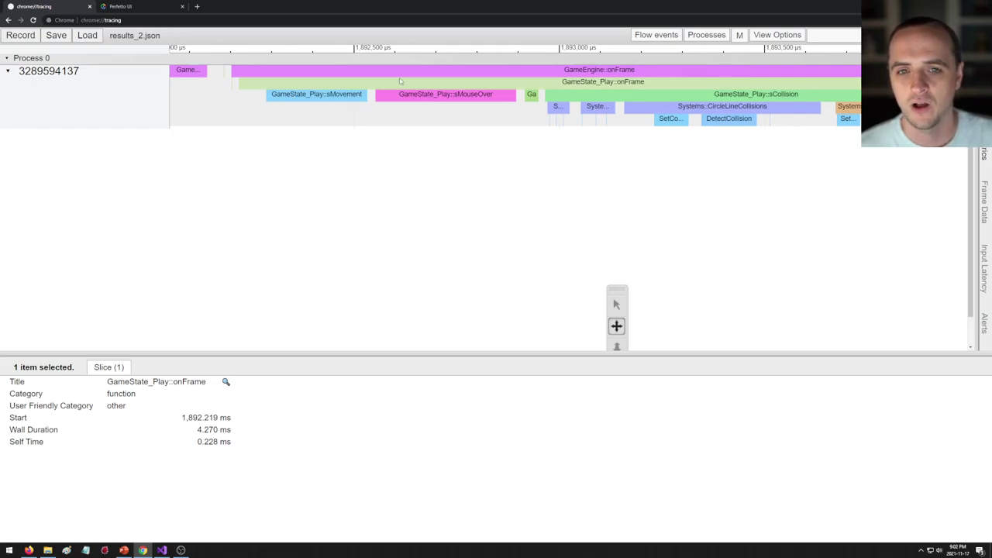
{"action": "left_click", "coordinate": [359, 96]}
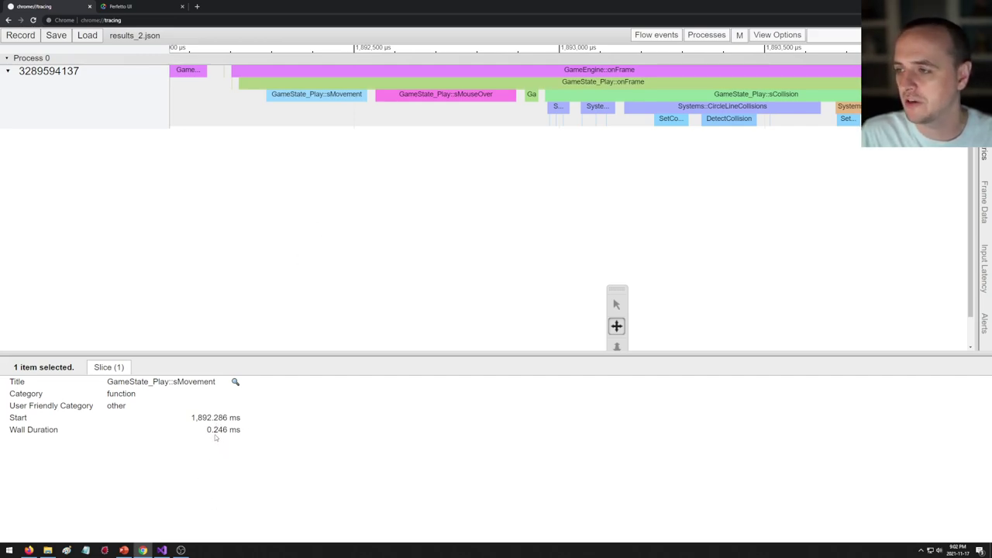
{"action": "left_click", "coordinate": [429, 100]}
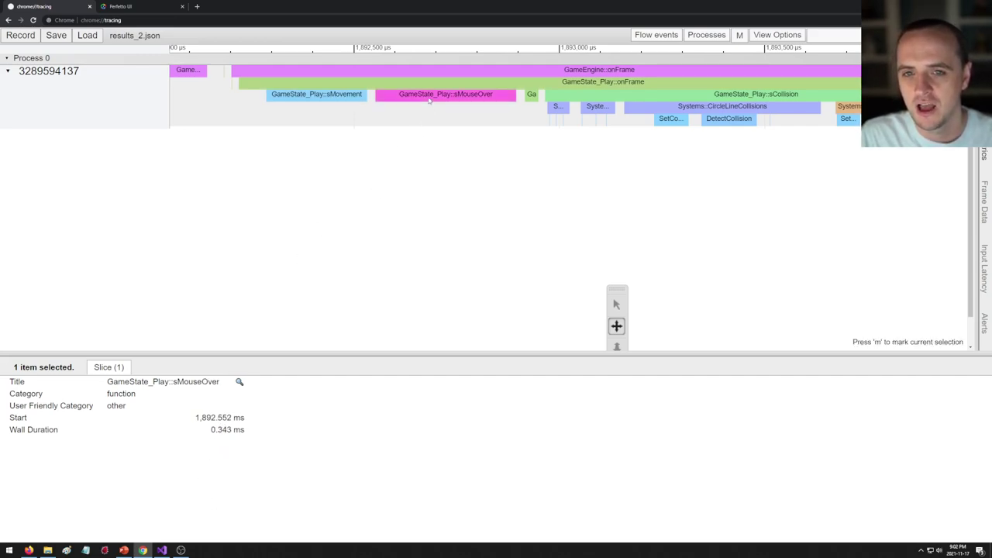
- Show the timing details of the short GameState_Play::sLifespan slice between sMouseOver and sCollision
{"action": "key", "text": "d"}
{"action": "left_click", "coordinate": [400, 96]}
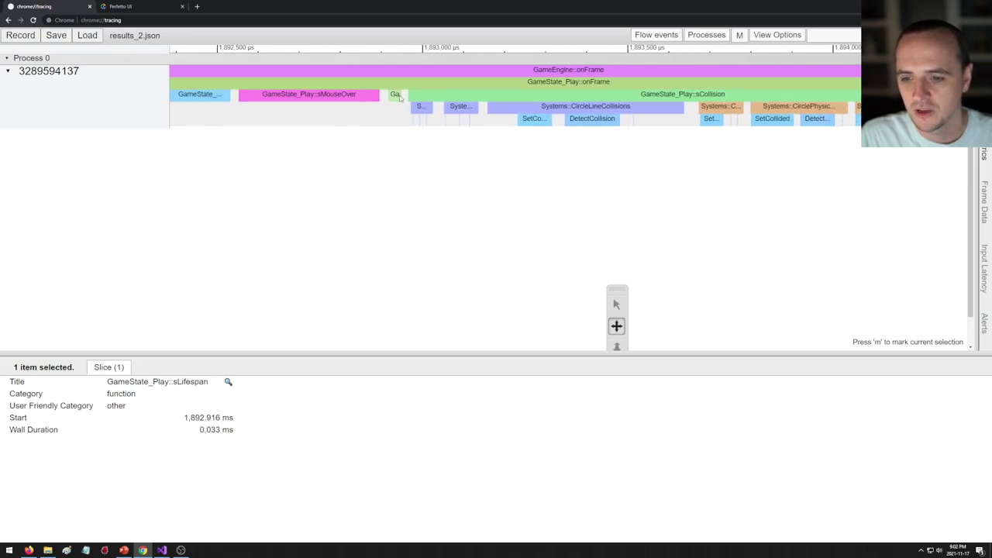
{"action": "key", "text": "w"}
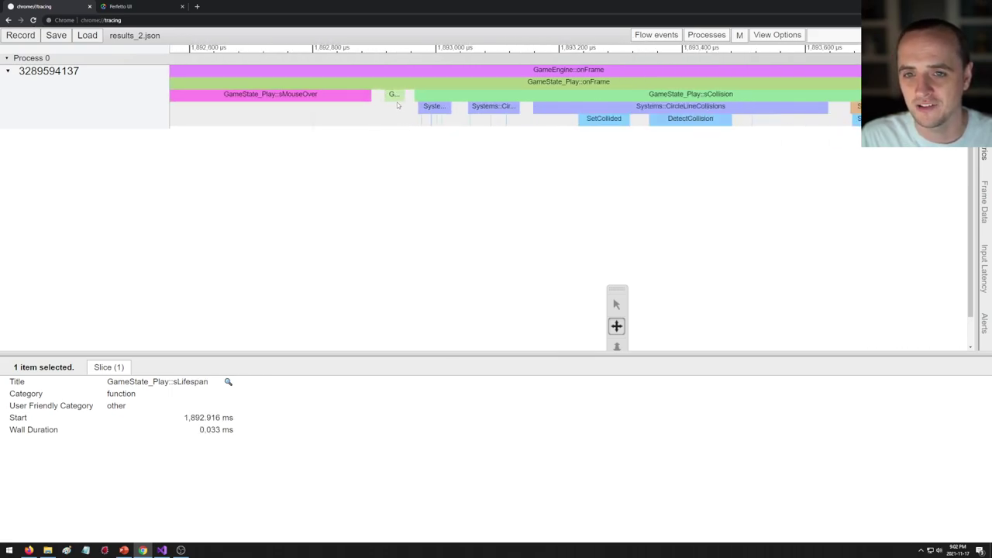
{"action": "key", "text": "w"}
{"action": "key", "text": "s"}
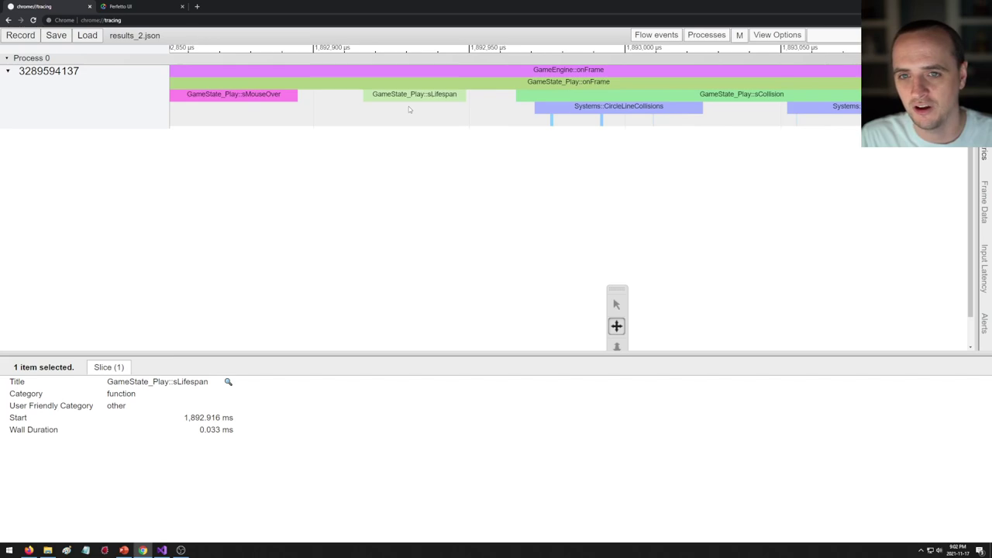
- Inspect the timing details of GameState_Play::sCollision and of the three Systems::CircleLineCollisions slices beneath it
{"action": "left_click", "coordinate": [517, 96]}
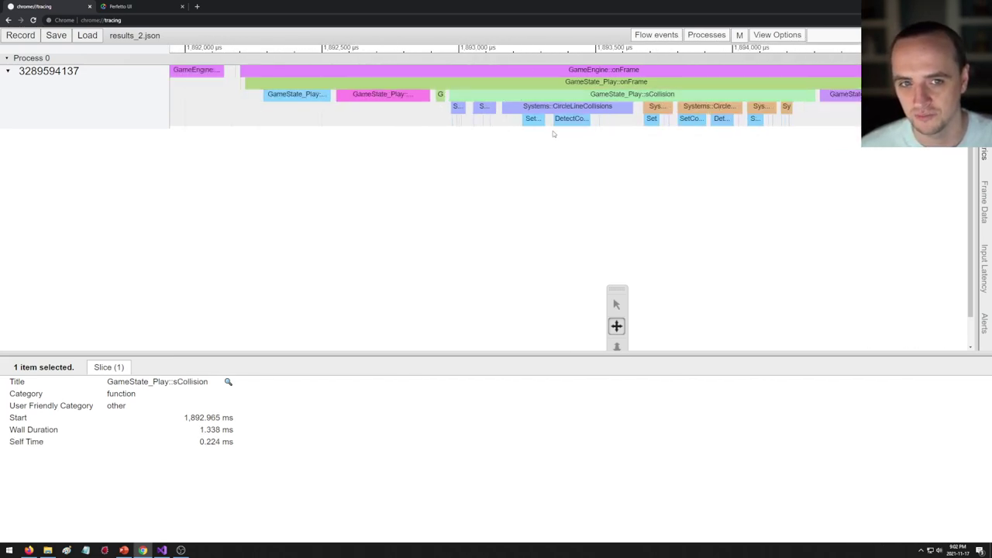
{"action": "key", "text": "w"}
{"action": "key", "text": "w"}
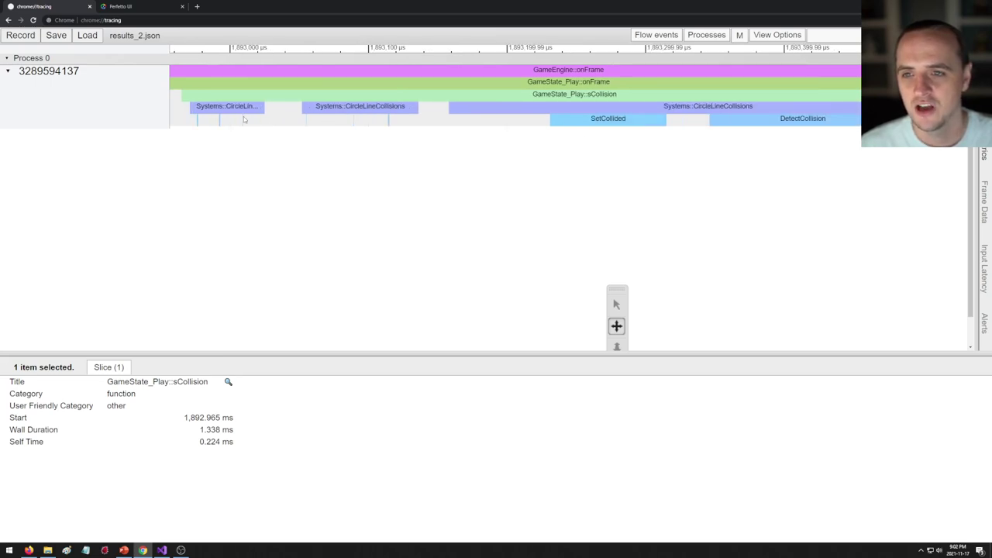
{"action": "left_click", "coordinate": [244, 109]}
{"action": "left_click", "coordinate": [359, 108]}
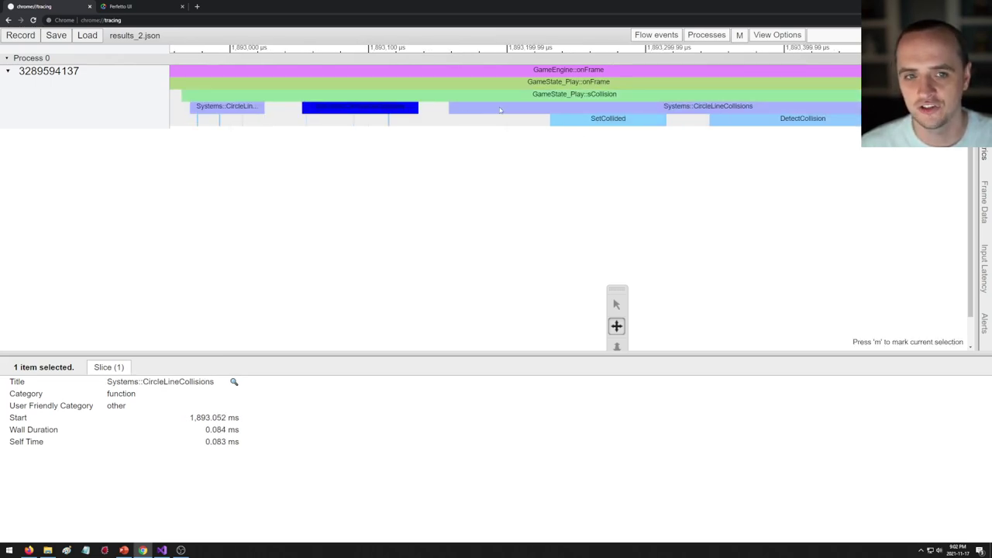
{"action": "left_click", "coordinate": [497, 113]}
- Inspect the timing details of the first two Systems::CirclePhysicsCollisions slices within GameState_Play::sCollision
{"action": "key", "text": "s"}
{"action": "key", "text": "s"}
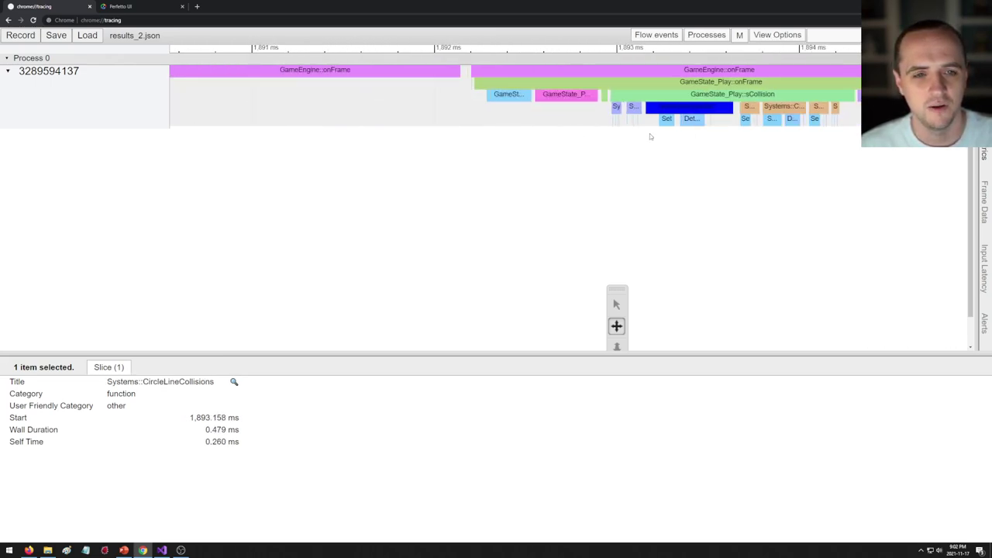
{"action": "key", "text": "w"}
{"action": "key", "text": "w"}
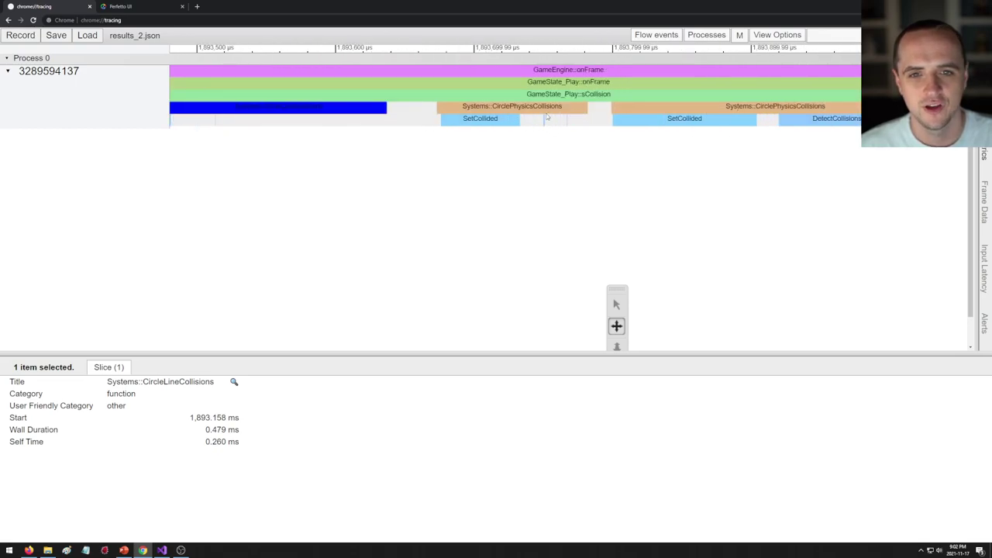
{"action": "left_click", "coordinate": [548, 110]}
{"action": "left_click", "coordinate": [719, 110]}
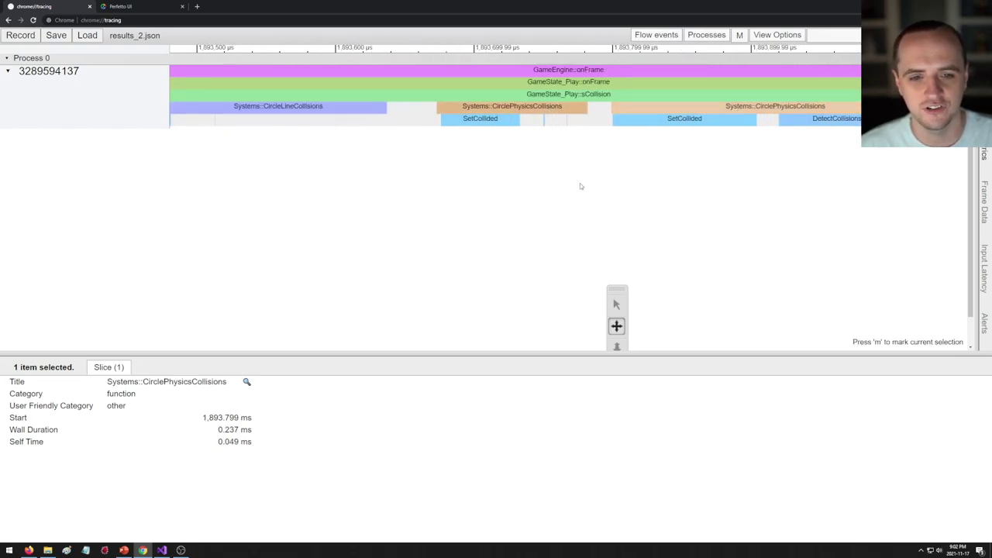
- Show the timing details of the tiny DetectCollisions slice beneath the last Systems::CirclePhysicsCollisions slice in sCollision
{"action": "key", "text": "d"}
{"action": "key", "text": "d"}
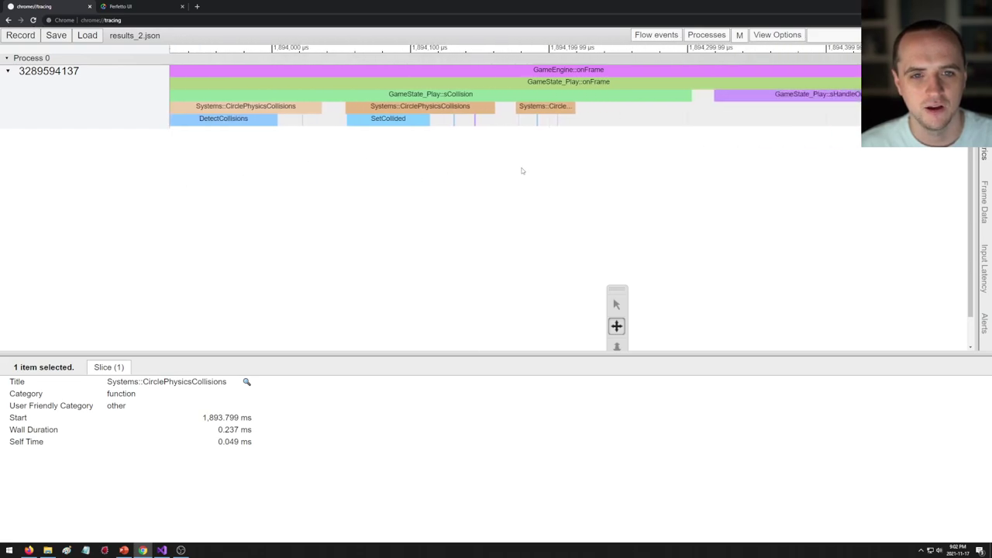
{"action": "key", "text": "a"}
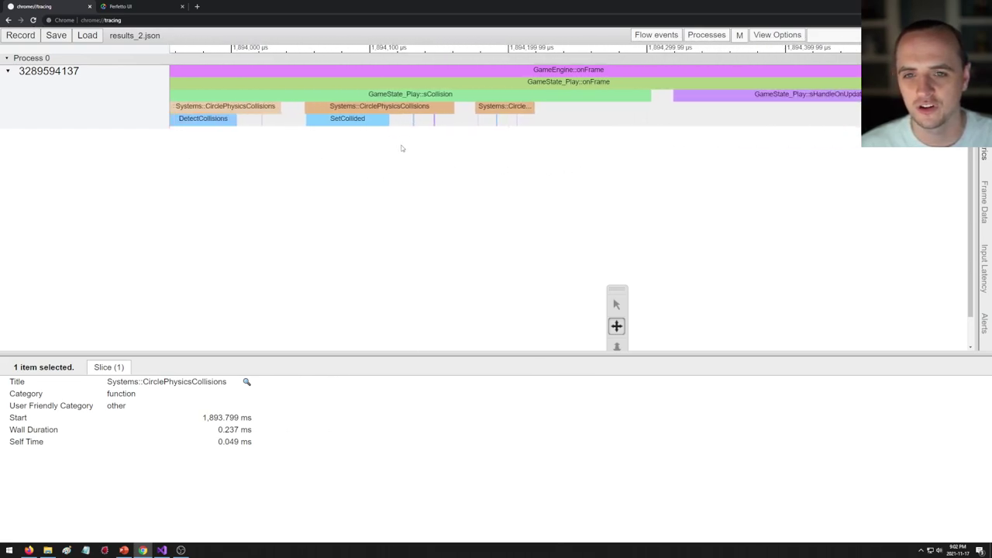
{"action": "scroll", "coordinate": [527, 120], "scroll_direction": "up", "scroll_amount": 10}
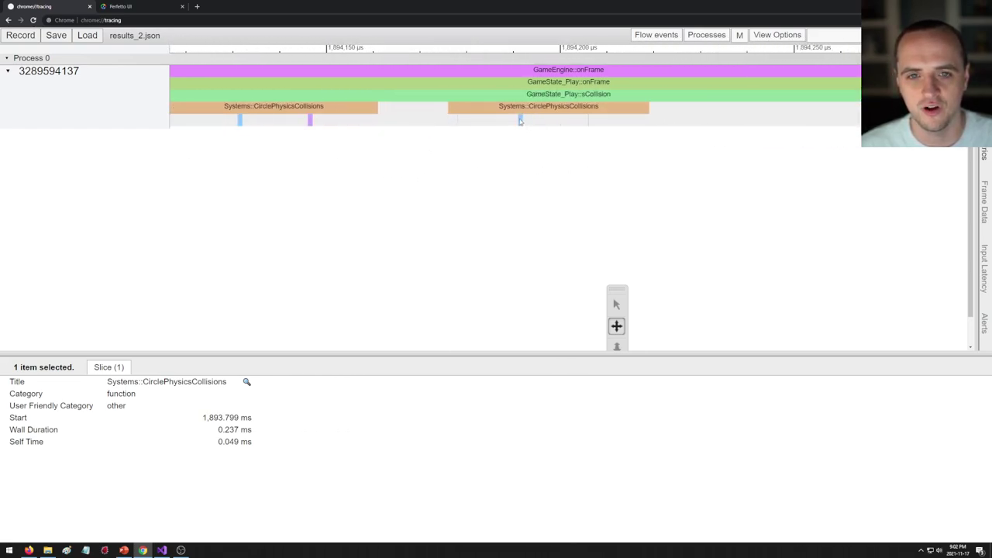
{"action": "left_click", "coordinate": [564, 121]}
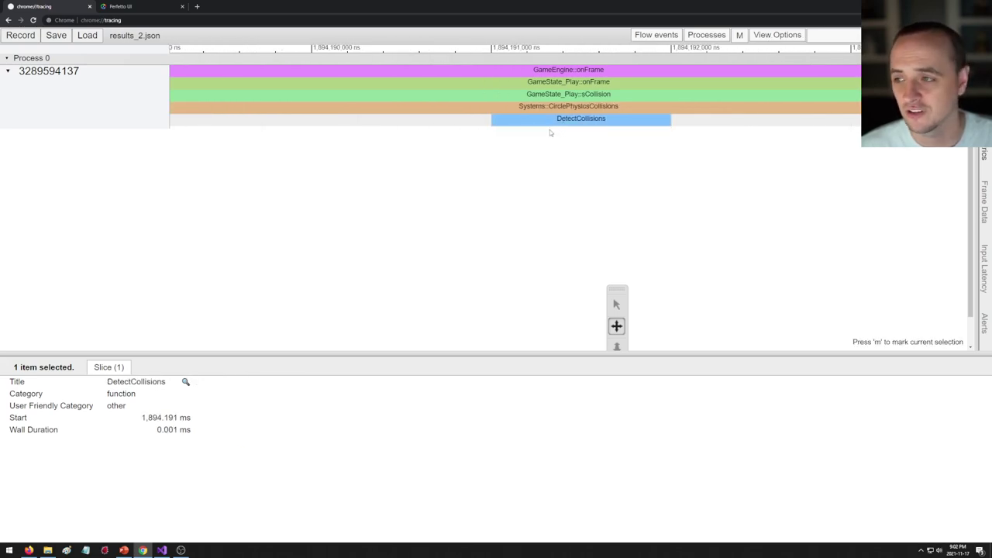
- Inspect the wall durations of the GameState_Play::sHandleOnUpdateEffects and GameState_Play::sUserInput slices following sCollision
{"action": "scroll", "coordinate": [605, 181], "scroll_direction": "down", "scroll_amount": 8}
{"action": "scroll", "coordinate": [604, 182], "scroll_direction": "down", "scroll_amount": 6}
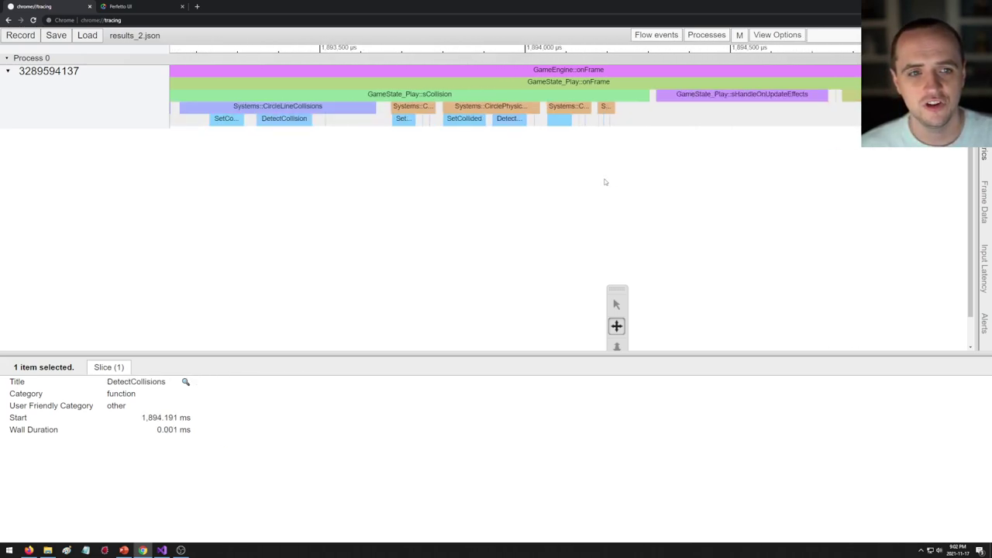
{"action": "scroll", "coordinate": [459, 168], "scroll_direction": "right", "scroll_amount": 2}
{"action": "scroll", "coordinate": [482, 157], "scroll_direction": "down", "scroll_amount": 1}
{"action": "scroll", "coordinate": [478, 152], "scroll_direction": "up", "scroll_amount": 1}
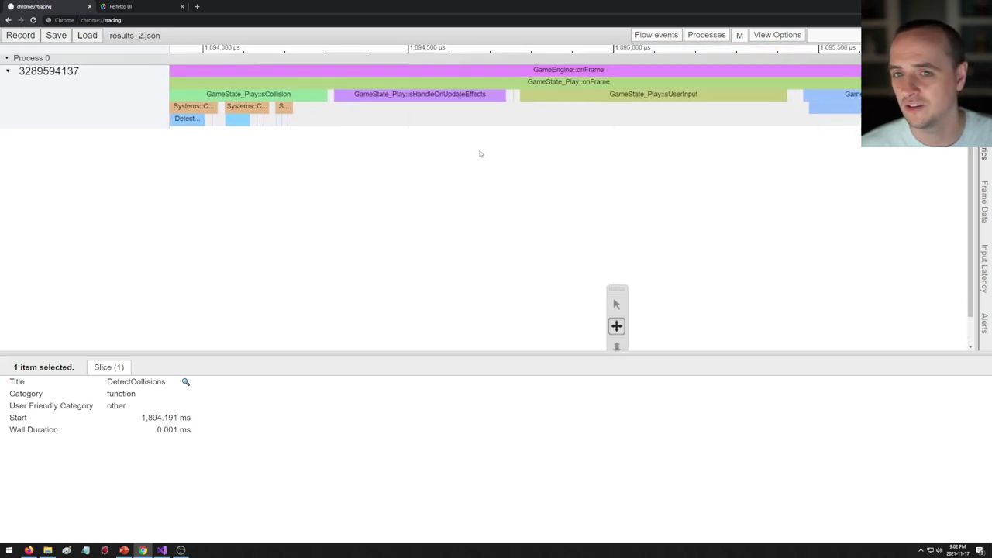
{"action": "left_click", "coordinate": [452, 100]}
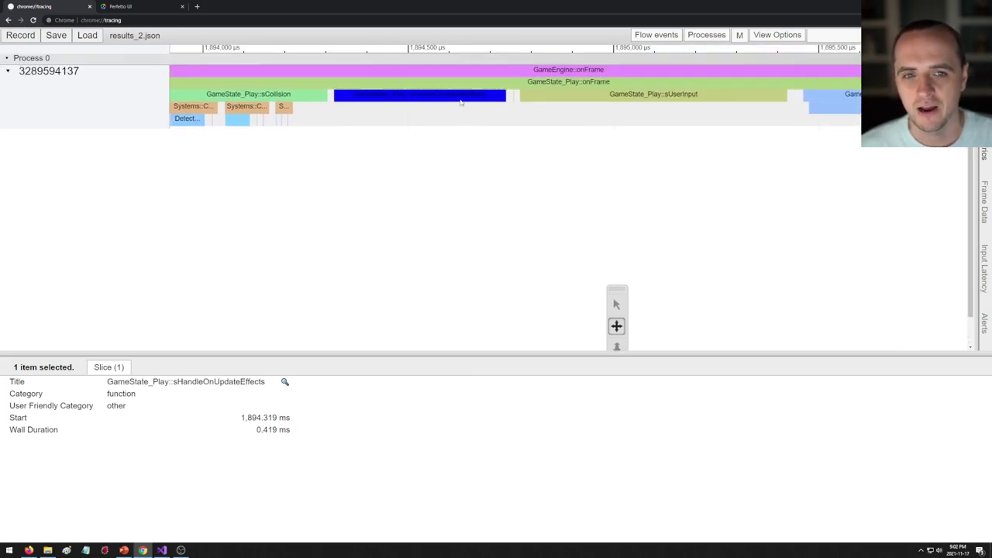
{"action": "scroll", "coordinate": [576, 153], "scroll_direction": "right", "scroll_amount": 5}
{"action": "left_click", "coordinate": [515, 93]}
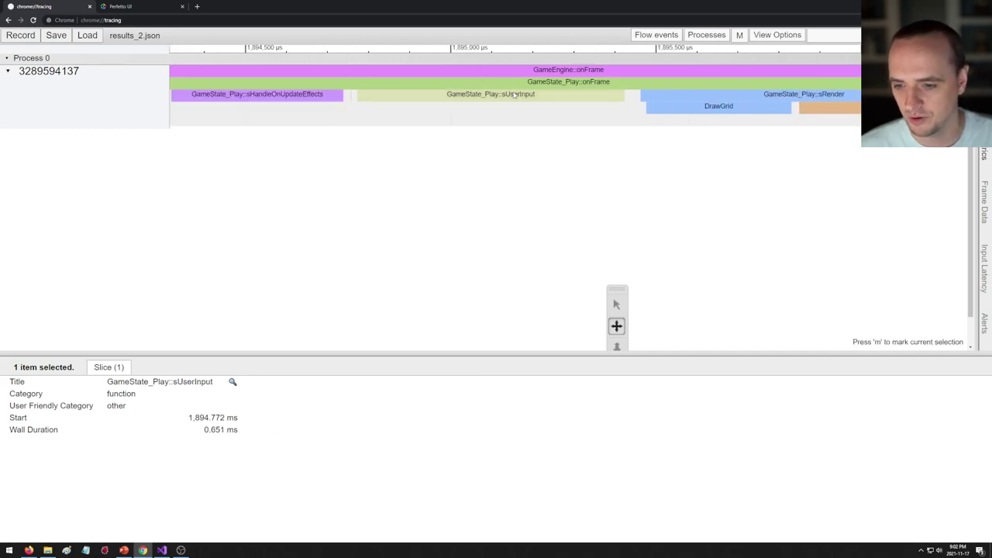
- Inspect the timing details of GameState_Play::sRender and of its DrawGrid and DrawEntities child slices
{"action": "scroll", "coordinate": [553, 159], "scroll_direction": "right", "scroll_amount": 9}
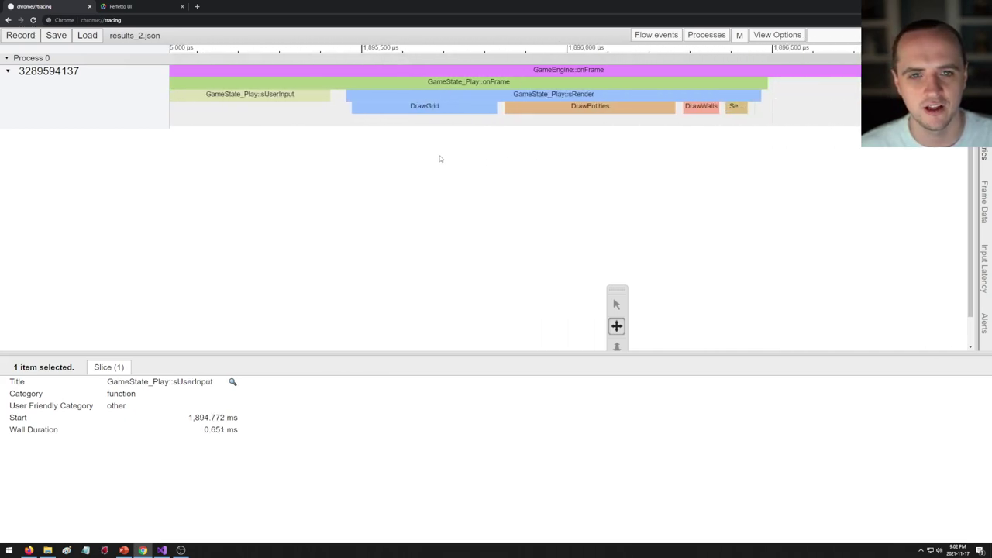
{"action": "left_click", "coordinate": [589, 97]}
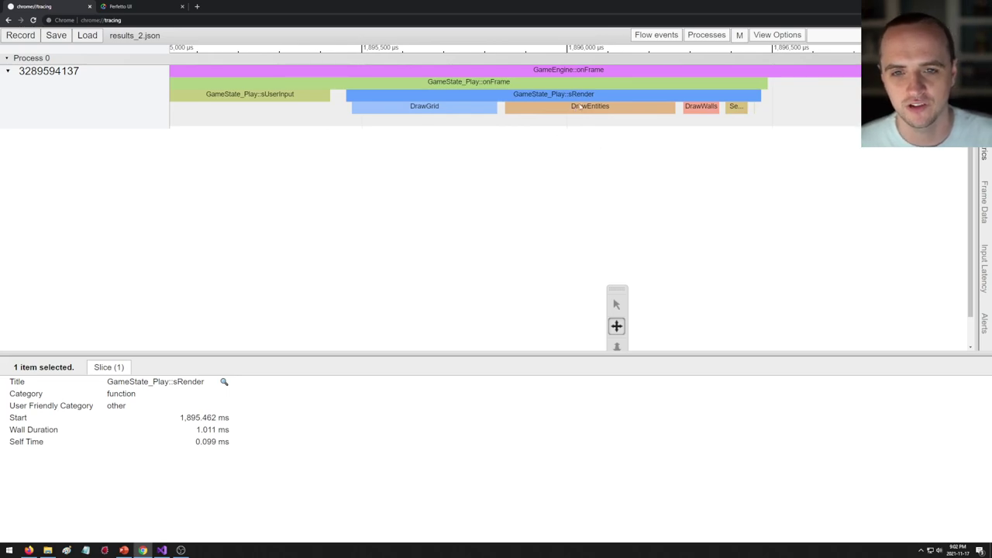
{"action": "left_click", "coordinate": [473, 109]}
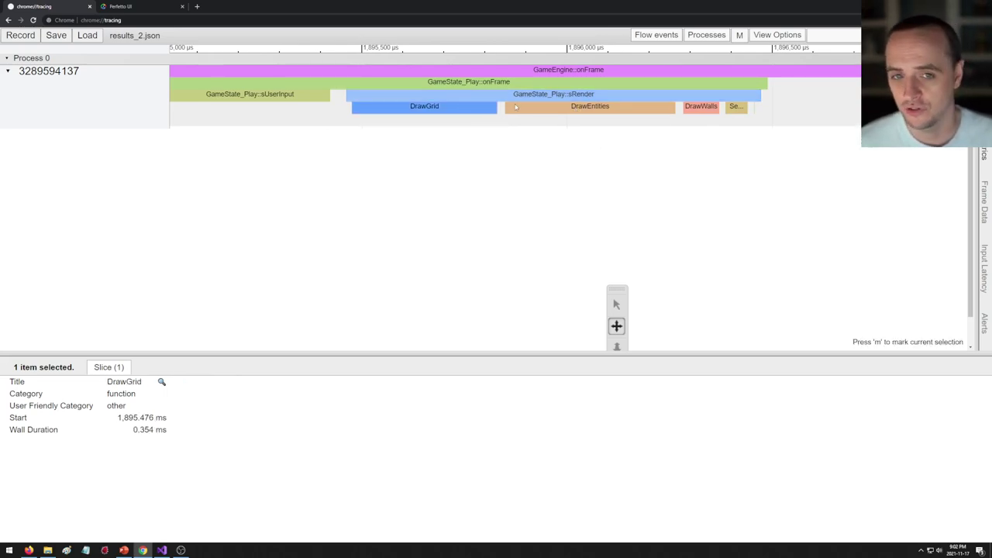
{"action": "left_click", "coordinate": [551, 109]}
- Check the wall durations of the DrawWalls and SetText slices at the end of GameState_Play::sRender
{"action": "left_click_drag", "start_coordinate": [664, 159], "coordinate": [509, 158]}
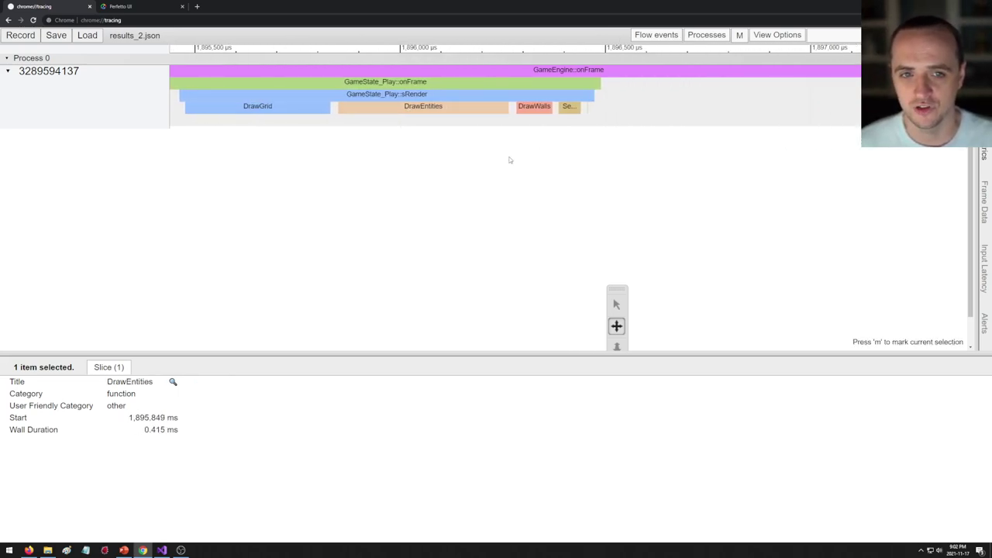
{"action": "left_click", "coordinate": [533, 112]}
{"action": "left_click", "coordinate": [565, 113]}
- Show the timing details of the tiny DrawText slice after SetText and examine it up close
{"action": "key", "text": "w"}
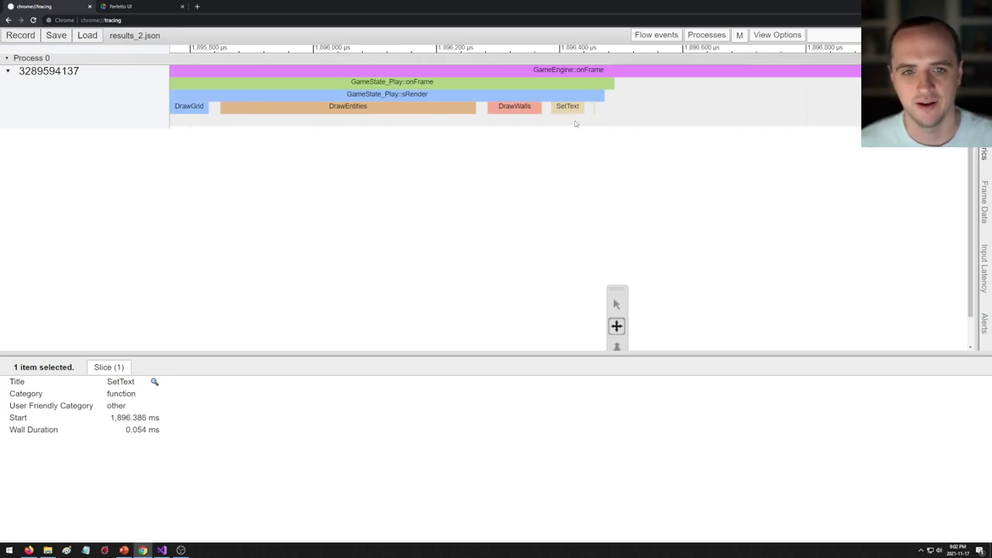
{"action": "key", "text": "w"}
{"action": "key", "text": "w"}
{"action": "key", "text": "w"}
{"action": "key", "text": "w"}
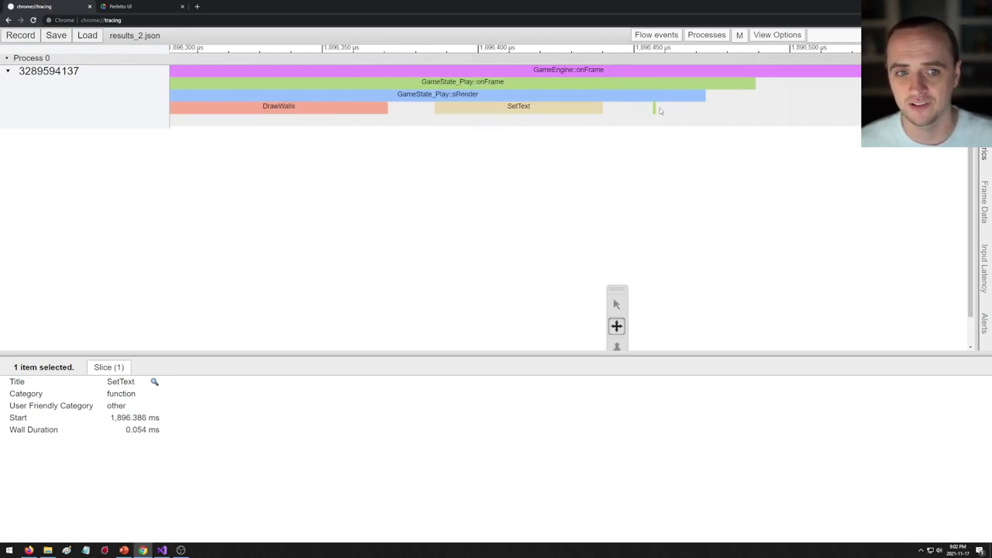
{"action": "left_click", "coordinate": [656, 109]}
{"action": "key", "text": "w"}
{"action": "key", "text": "w"}
{"action": "key", "text": "w"}
{"action": "key", "text": "w"}
{"action": "key", "text": "w"}
{"action": "key", "text": "w"}
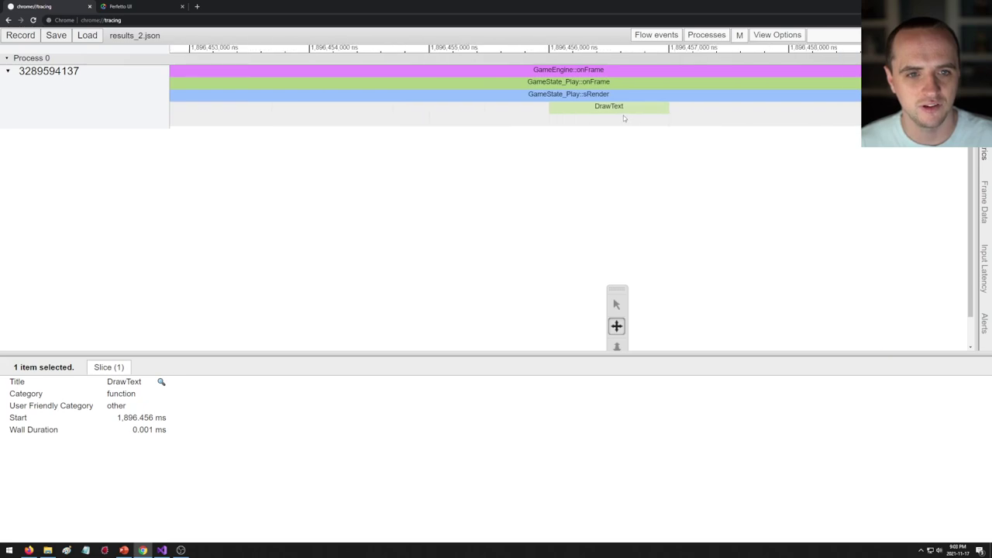
- Compare the GameState_Play::onFrame slices of the surrounding frames between about 1,850 and 2,100 ms
{"action": "key", "text": "s"}
{"action": "key", "text": "s"}
{"action": "key", "text": "s"}
{"action": "key", "text": "s"}
{"action": "key", "text": "s"}
{"action": "key", "text": "s"}
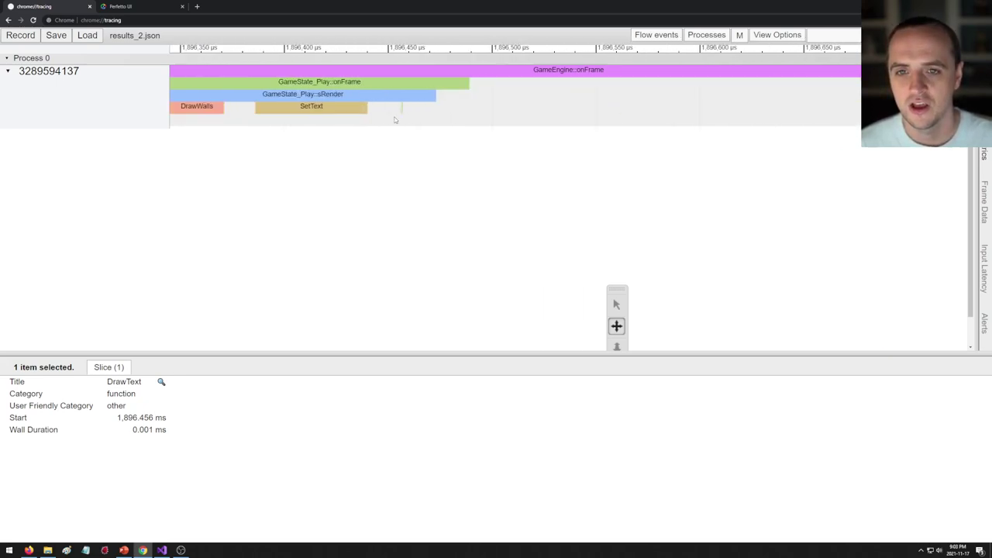
{"action": "key", "text": "s"}
{"action": "key", "text": "s"}
{"action": "key", "text": "s"}
{"action": "key", "text": "s"}
{"action": "key", "text": "s"}
{"action": "key", "text": "s"}
{"action": "key", "text": "s"}
{"action": "key", "text": "s"}
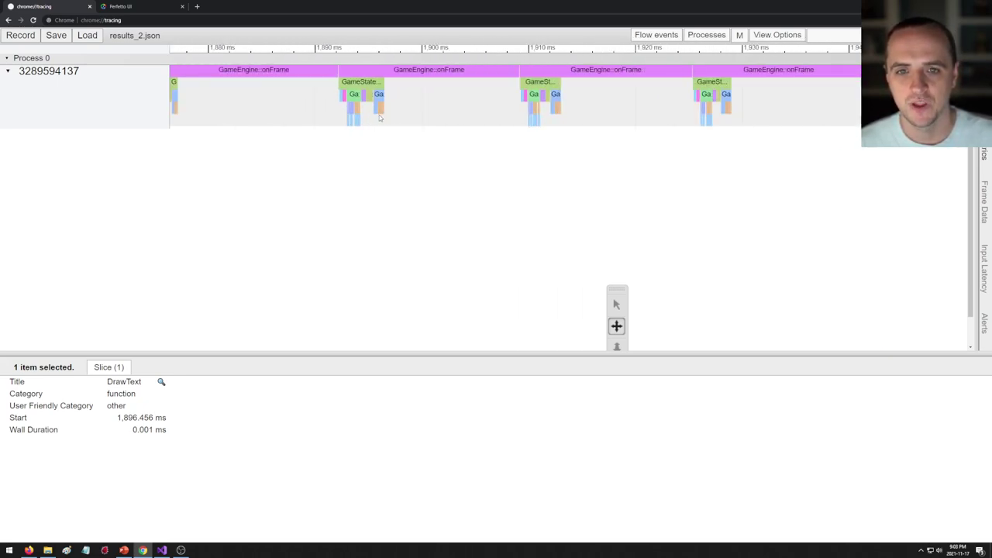
{"action": "key", "text": "s"}
{"action": "key", "text": "s"}
{"action": "key", "text": "s"}
{"action": "key", "text": "s"}
{"action": "key", "text": "s"}
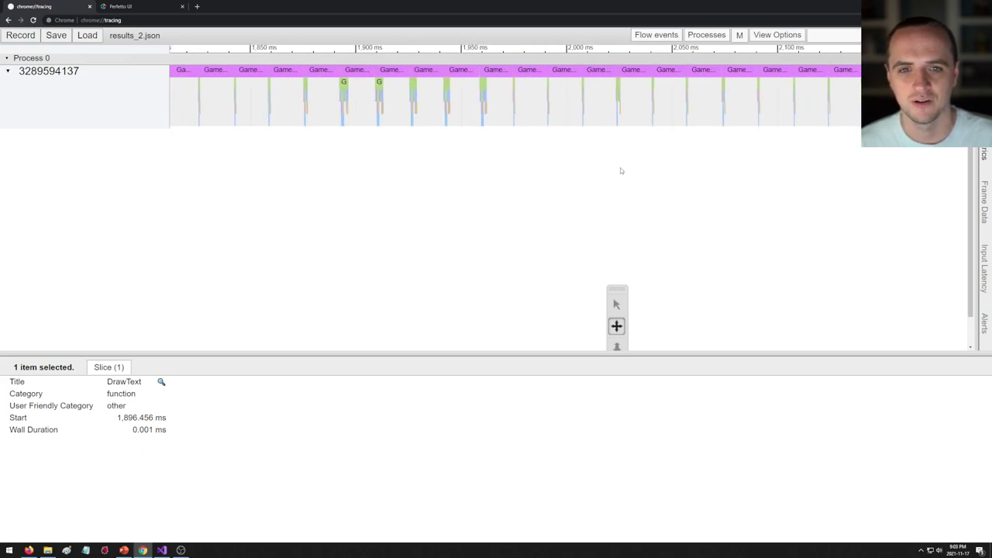
- Show the timing details of the short GameState_Play::onFrame slice just after 2,040 ms
{"action": "key", "text": "d"}
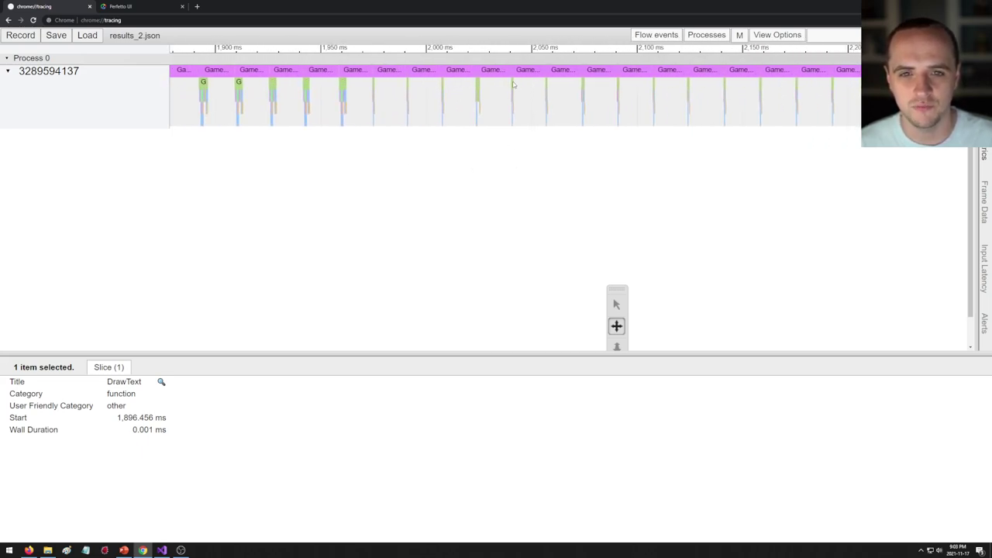
{"action": "key", "text": "w"}
{"action": "key", "text": "w"}
{"action": "key", "text": "w"}
{"action": "key", "text": "w"}
{"action": "key", "text": "w"}
{"action": "key", "text": "w"}
{"action": "key", "text": "w"}
{"action": "key", "text": "w"}
{"action": "key", "text": "w"}
{"action": "left_click", "coordinate": [521, 83]}
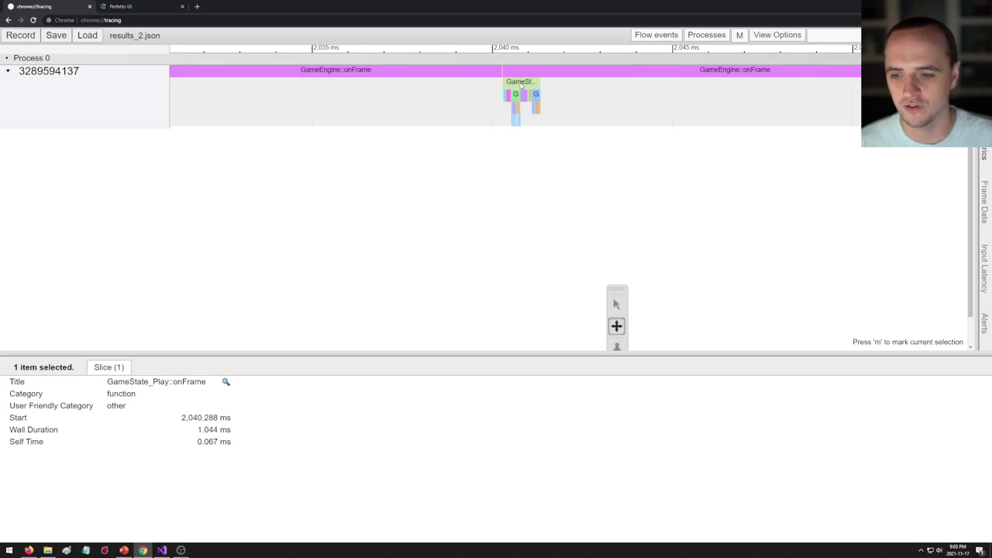
- Survey the trace from initialization through the later frames up to about 4,000 ms for longer frames
{"action": "key", "text": "s"}
{"action": "key", "text": "s"}
{"action": "key", "text": "s"}
{"action": "key", "text": "s"}
{"action": "key", "text": "s"}
{"action": "key", "text": "s"}
{"action": "key", "text": "s"}
{"action": "key", "text": "s"}
{"action": "key", "text": "s"}
{"action": "key", "text": "s"}
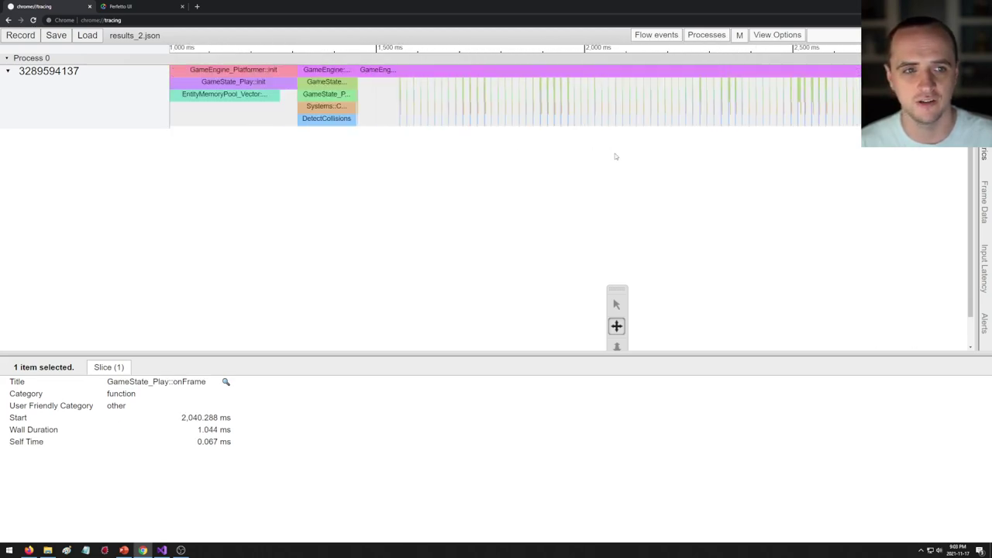
{"action": "key", "text": "d"}
{"action": "key", "text": "d"}
{"action": "key", "text": "d"}
{"action": "key", "text": "d"}
{"action": "key", "text": "d"}
{"action": "key", "text": "d"}
{"action": "key", "text": "d"}
{"action": "key", "text": "d"}
- Examine the call breakdown of the longer GameState_Play::onFrame slice starting near 3,595 ms
{"action": "key", "text": "w"}
{"action": "key", "text": "w"}
{"action": "key", "text": "w"}
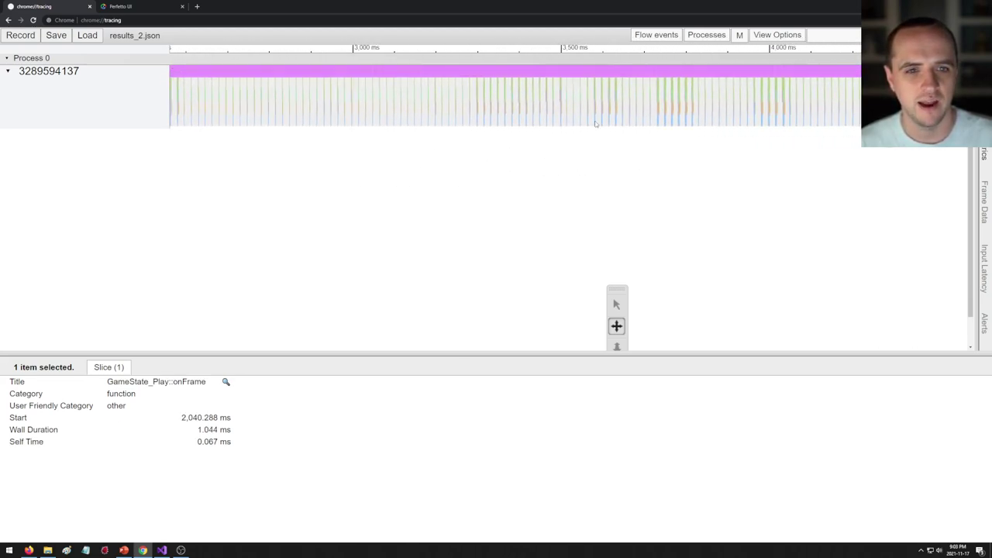
{"action": "key", "text": "w"}
{"action": "key", "text": "w"}
{"action": "key", "text": "w"}
{"action": "key", "text": "w"}
{"action": "key", "text": "w"}
{"action": "key", "text": "w"}
{"action": "key", "text": "w"}
{"action": "key", "text": "w"}
{"action": "key", "text": "w"}
{"action": "key", "text": "w"}
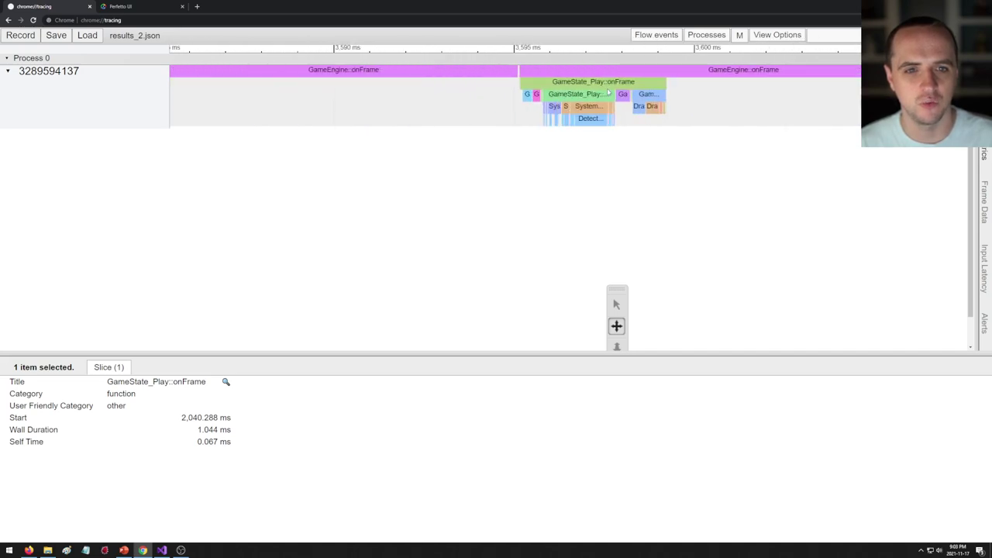
{"action": "key", "text": "w"}
{"action": "key", "text": "w"}
{"action": "key", "text": "w"}
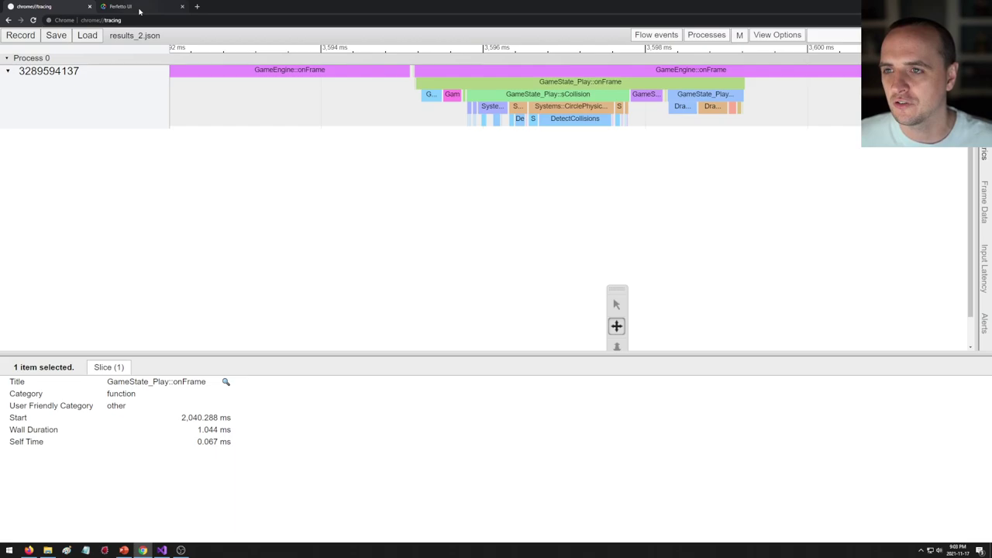
- Reload the tracing page, switch to Perfetto UI and load the results_2.json trace file there
{"action": "key", "text": "ctrl+r"}
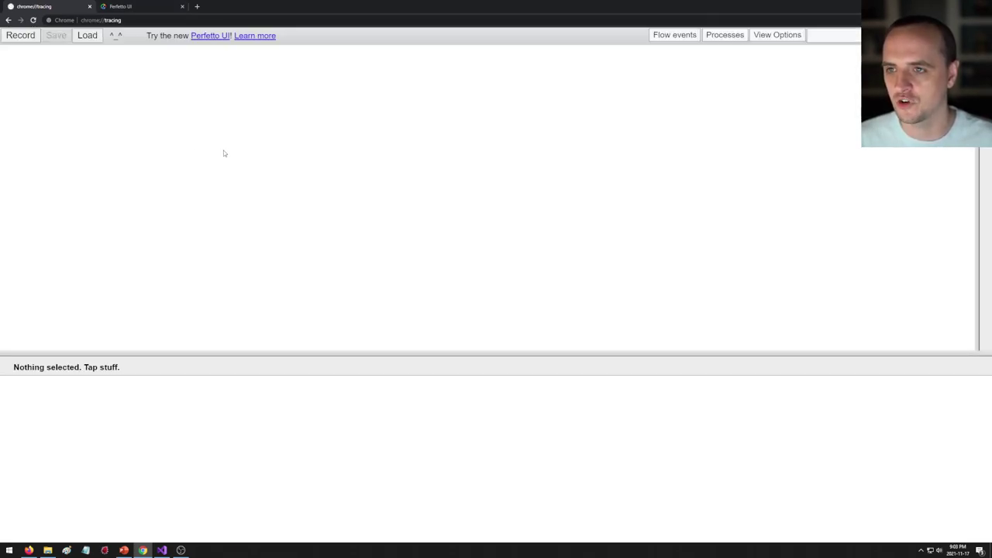
{"action": "left_click", "coordinate": [209, 37]}
{"action": "left_click", "coordinate": [148, 8]}
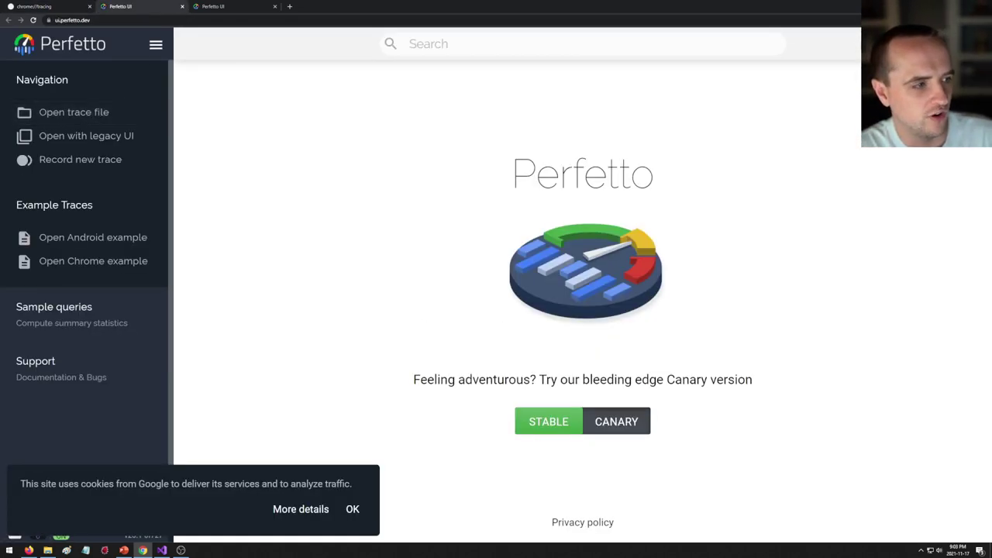
{"action": "left_click_drag", "start_coordinate": [991, 256], "coordinate": [465, 251]}
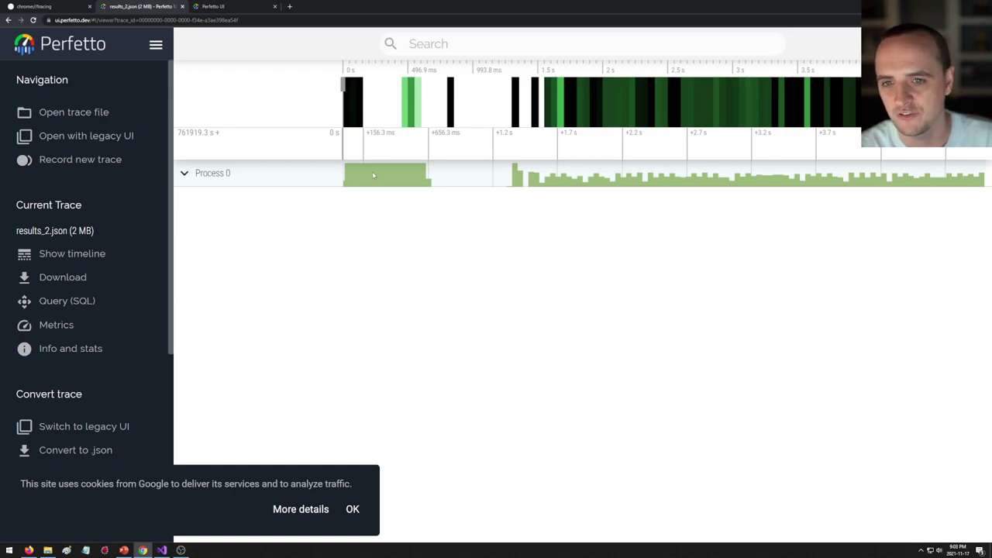
- Expand Process 0 and select a short time range within a frame to list its slice durations
{"action": "left_click", "coordinate": [187, 178]}
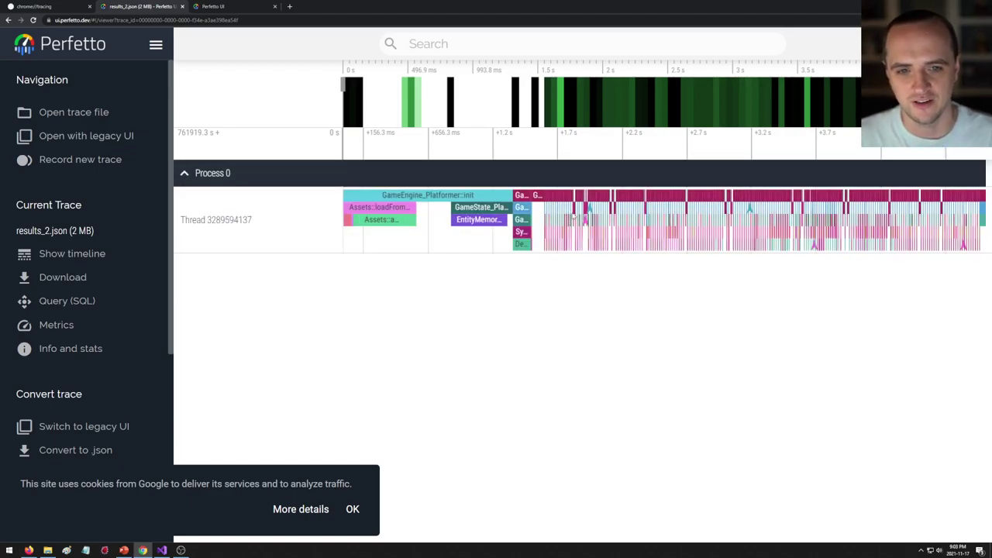
{"action": "key", "text": "w"}
{"action": "key", "text": "w"}
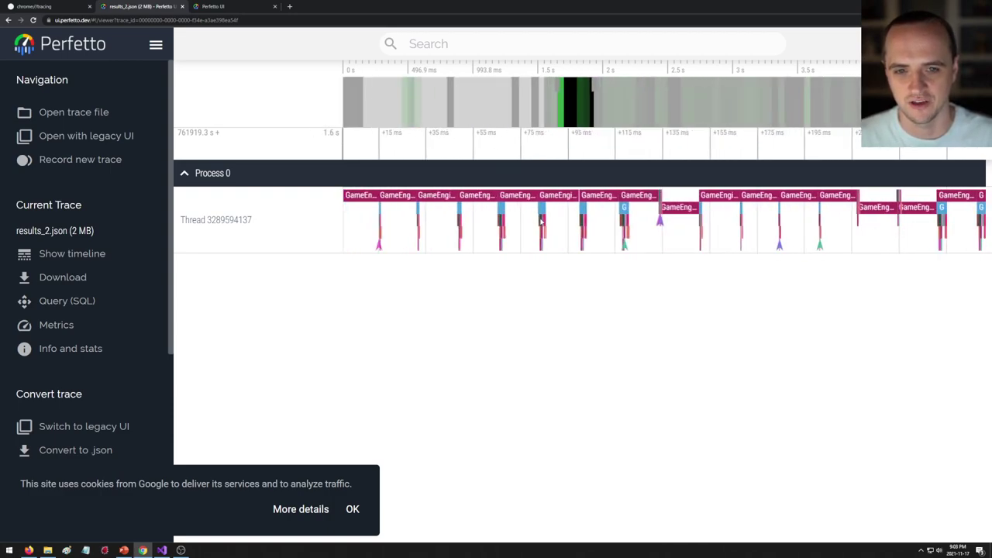
{"action": "left_click_drag", "start_coordinate": [494, 285], "coordinate": [591, 276]}
- Examine the frame's breakdown beneath GameState_Play::onFrame, from the slices before sCollision through sRender
{"action": "key", "text": "d"}
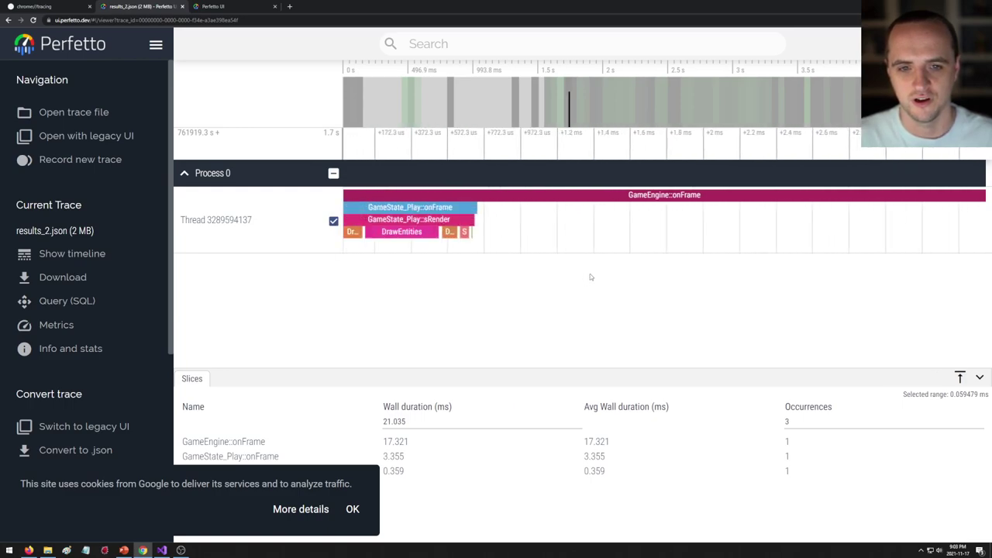
{"action": "key", "text": "a"}
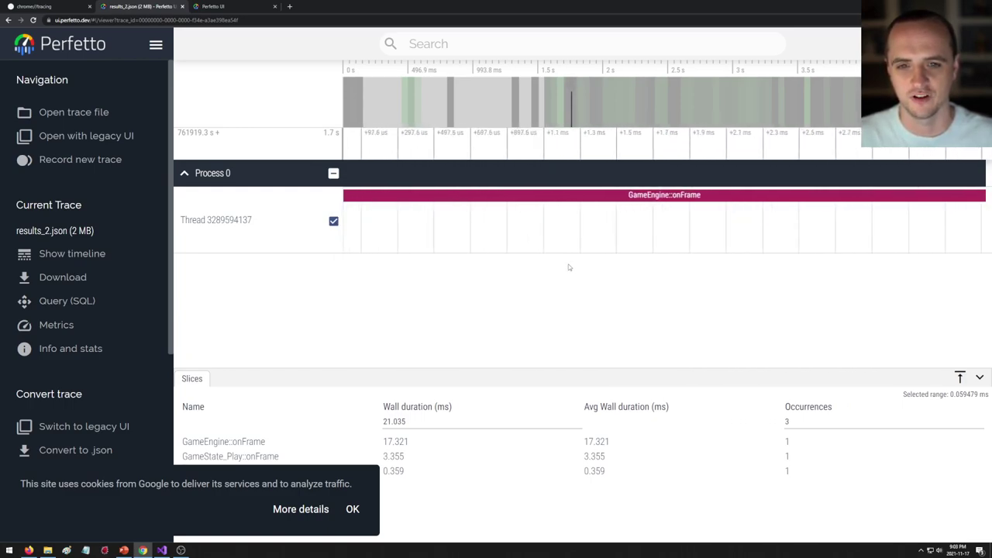
{"action": "key", "text": "a"}
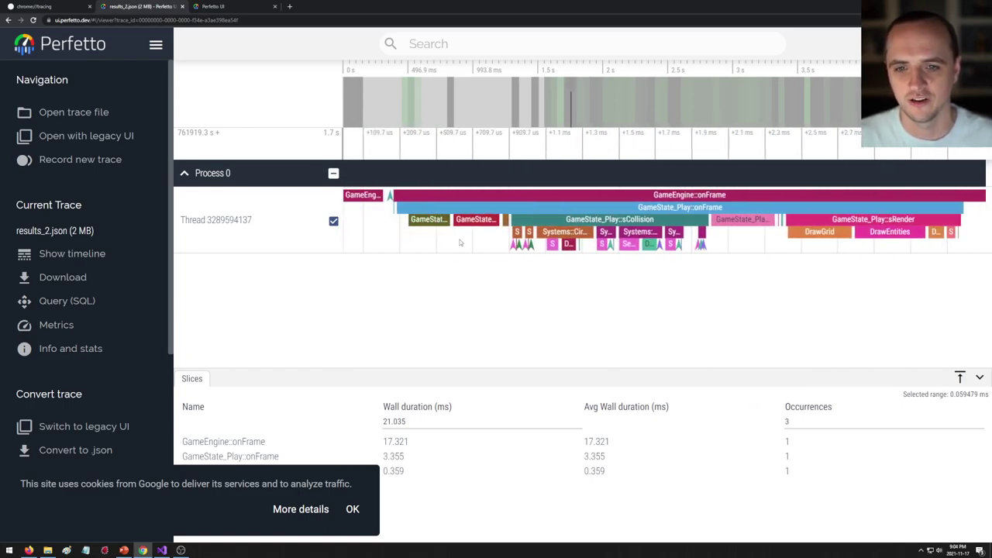
- Widen the timeline to show several consecutive GameEngine::onFrame slices and clear the selected time range
{"action": "key", "text": "s"}
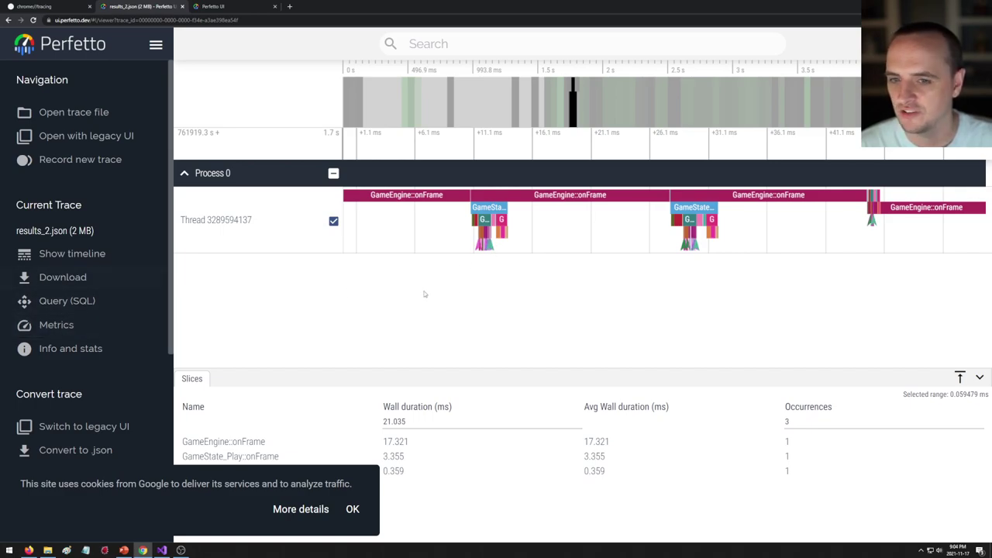
{"action": "left_click", "coordinate": [460, 288]}
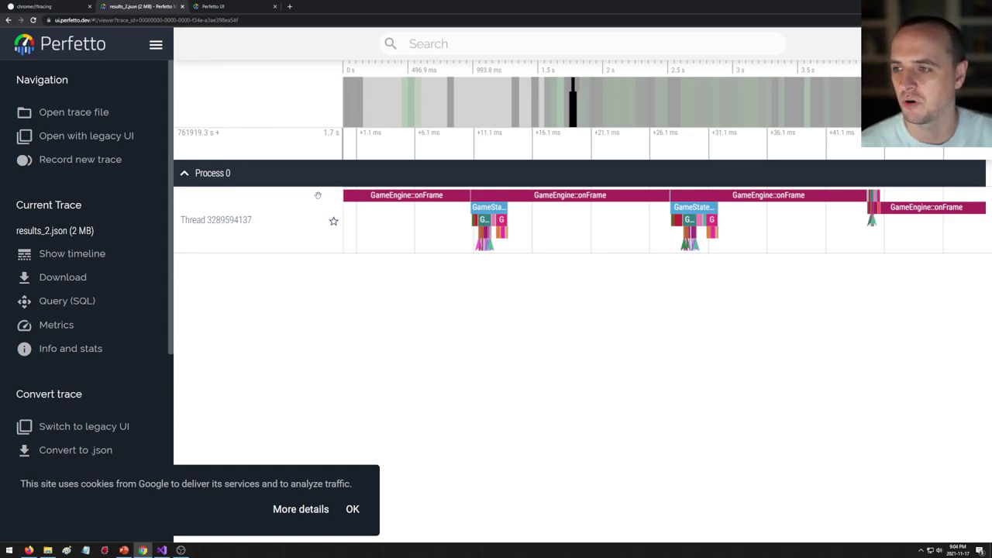
- Switch to chrome://tracing, load the results_1.json trace file and inspect the Function1 slice's details
{"action": "left_click", "coordinate": [73, 8]}
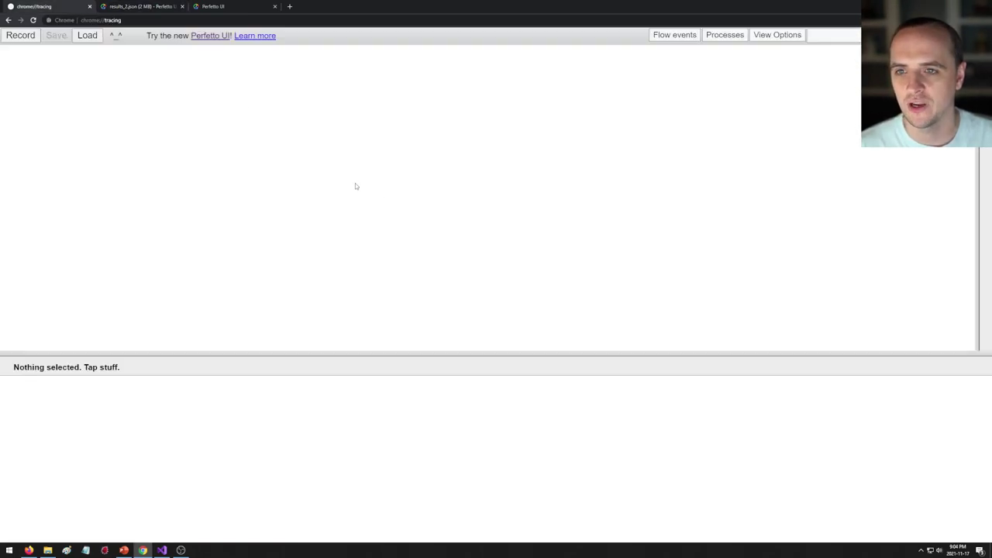
{"action": "mouse_move", "coordinate": [991, 172]}
{"action": "left_mouse_down"}
{"action": "mouse_move", "coordinate": [516, 173]}
{"action": "mouse_move", "coordinate": [516, 188]}
{"action": "left_mouse_up"}
{"action": "left_click", "coordinate": [461, 75]}
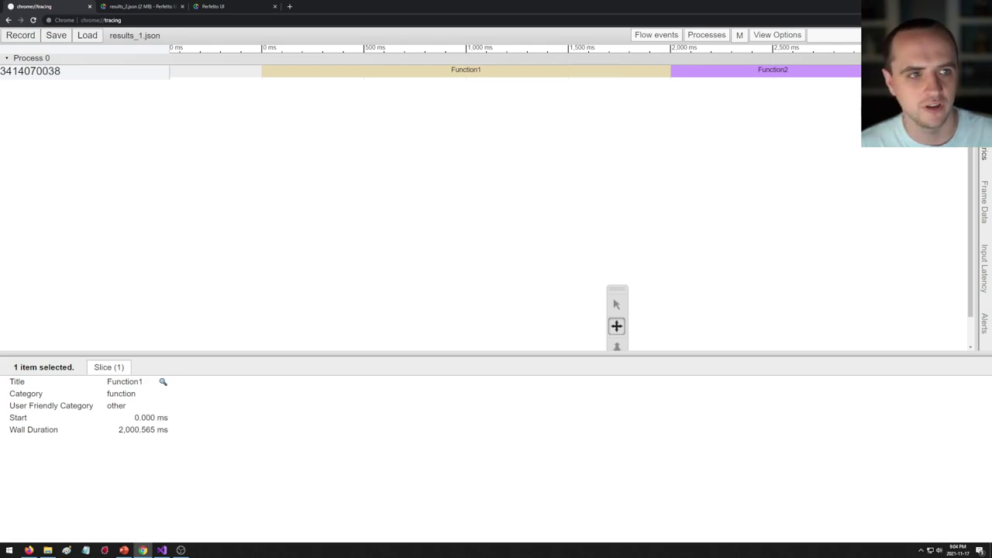
- Switch to PowerPoint, present from the DEMO slide and advance to the first bullet of "Visual Profiling in C++"
{"action": "left_click", "coordinate": [143, 550]}
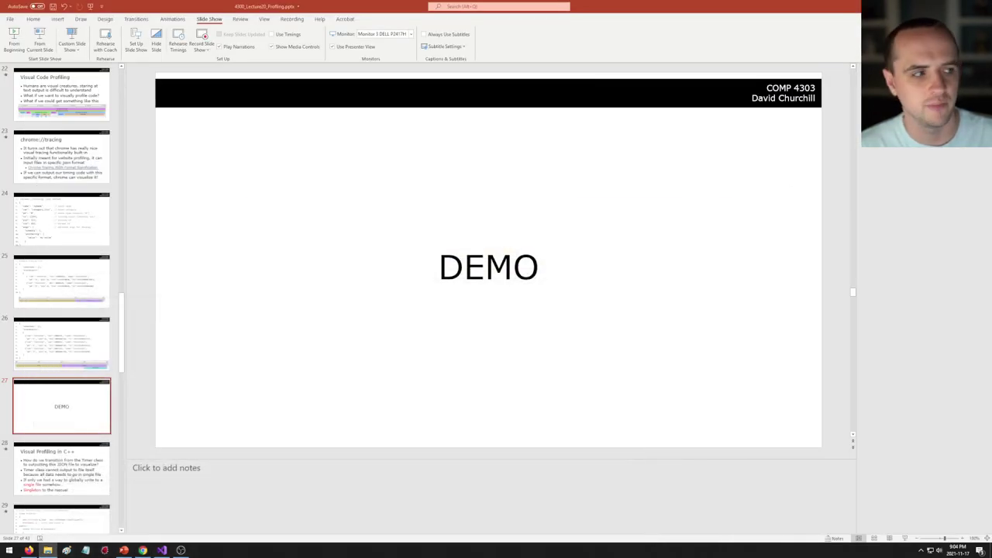
{"action": "left_click", "coordinate": [654, 30]}
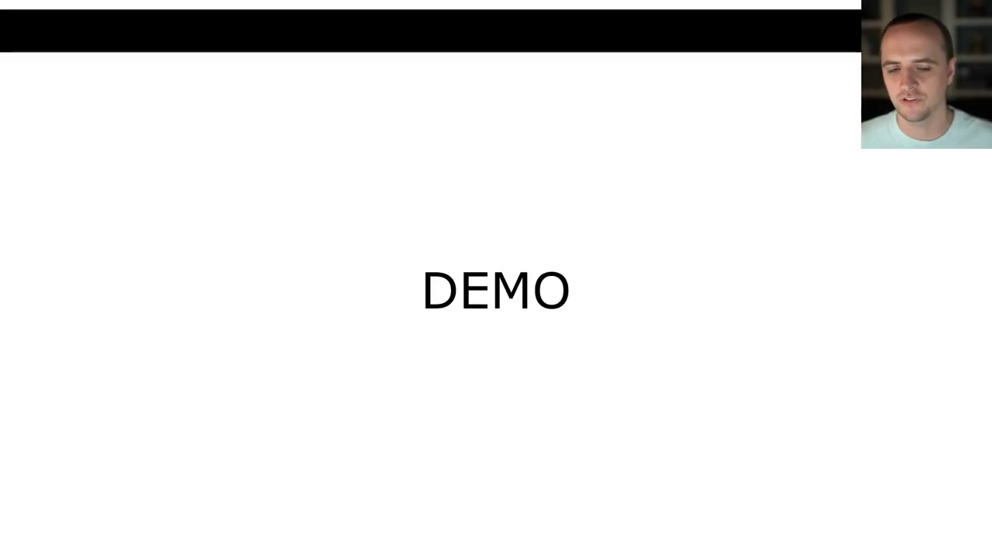
{"action": "key", "text": "Right"}
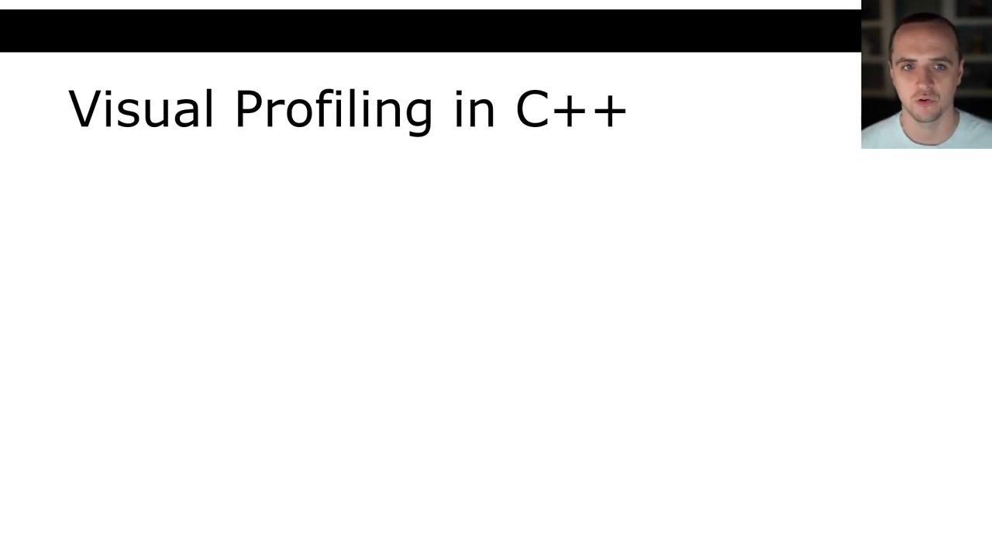
{"action": "key", "text": "Right"}
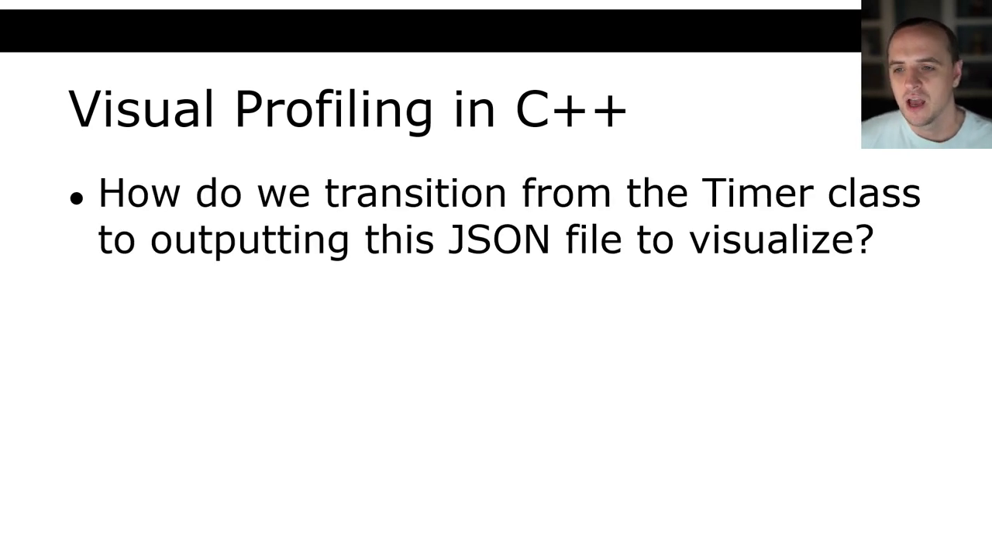